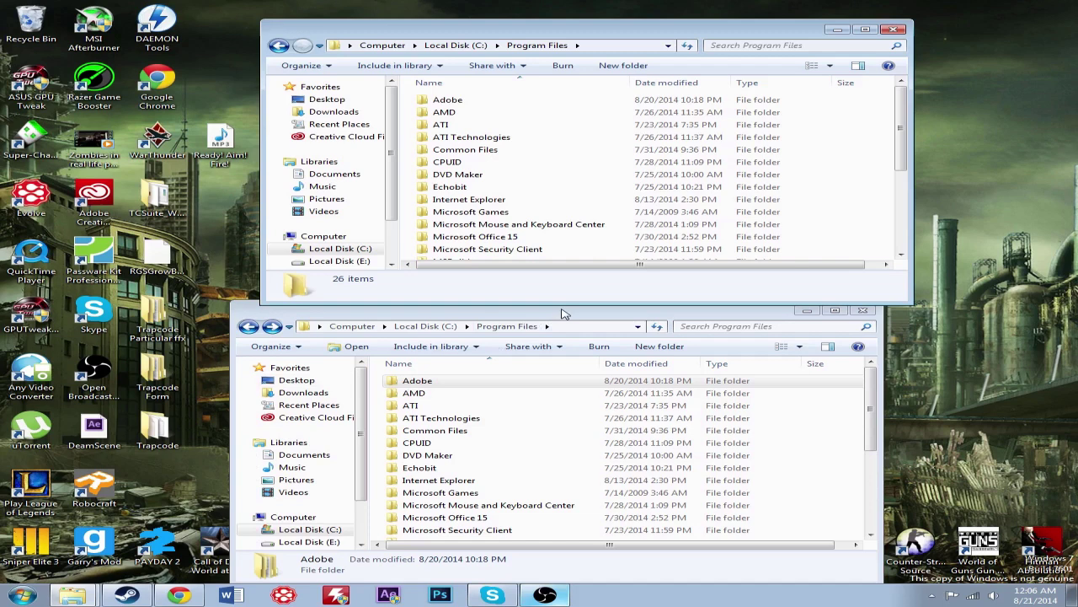
Step: Review the installed programs list in Control Panel's Programs and Features for Trapcode Suite, and close the window
left_click(34, 585)
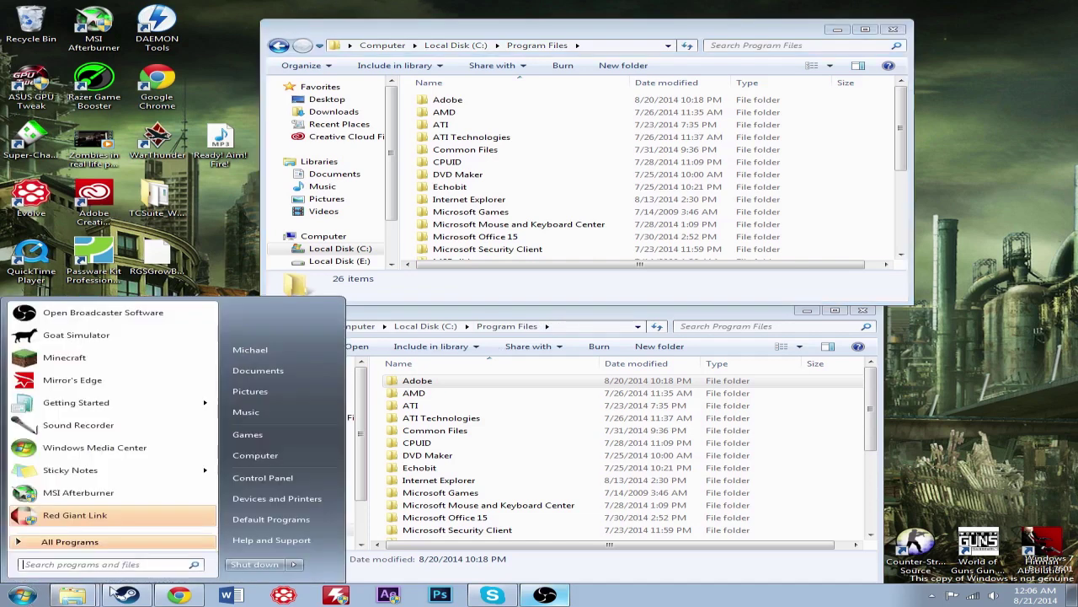
left_click(329, 485)
left_click(447, 312)
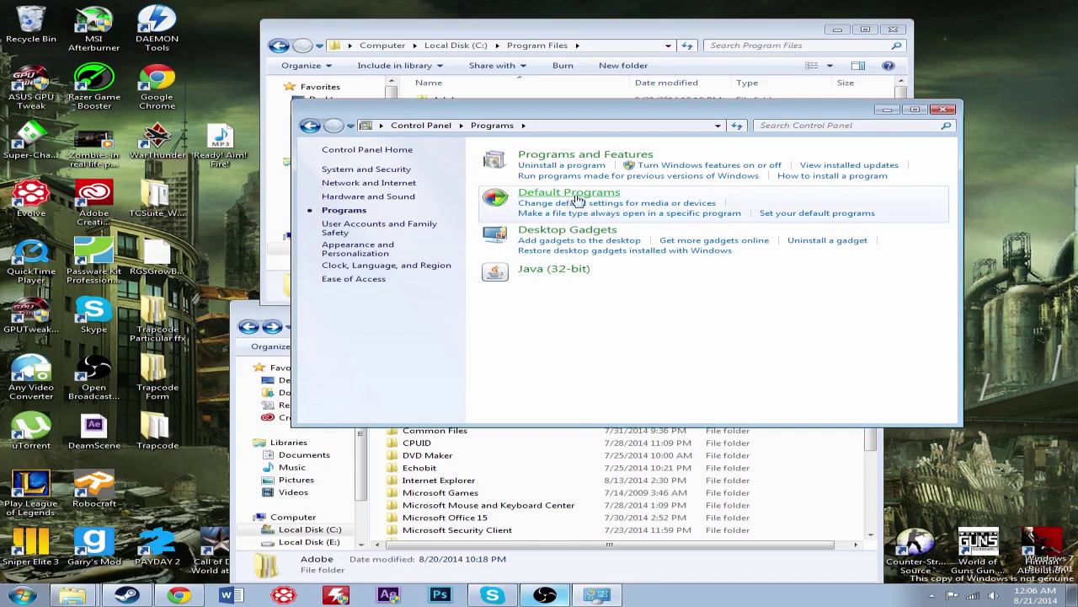
left_click(590, 155)
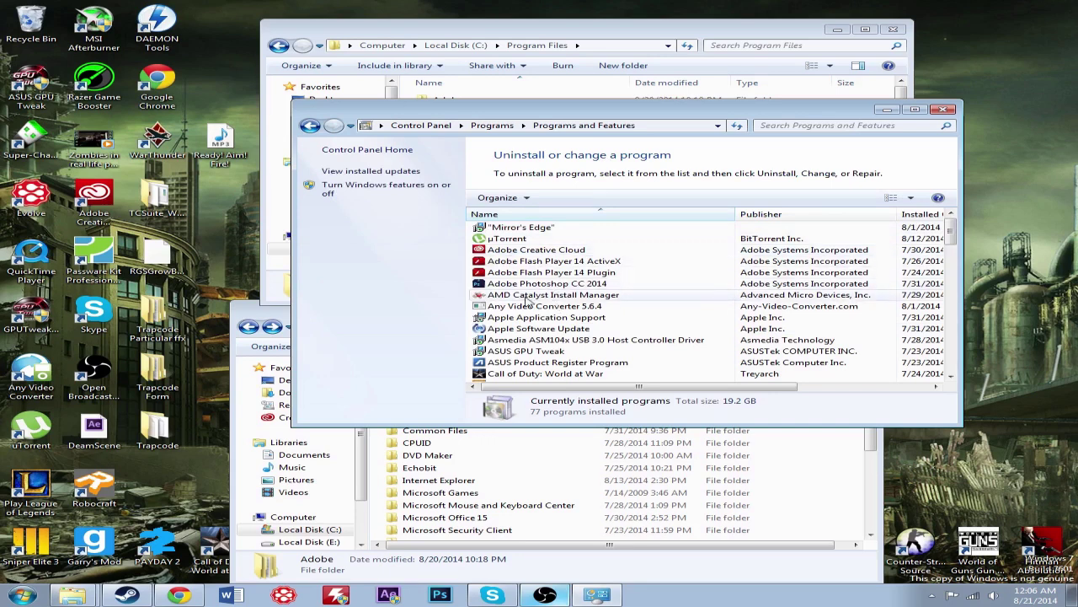
scroll(552, 354, "down", 15)
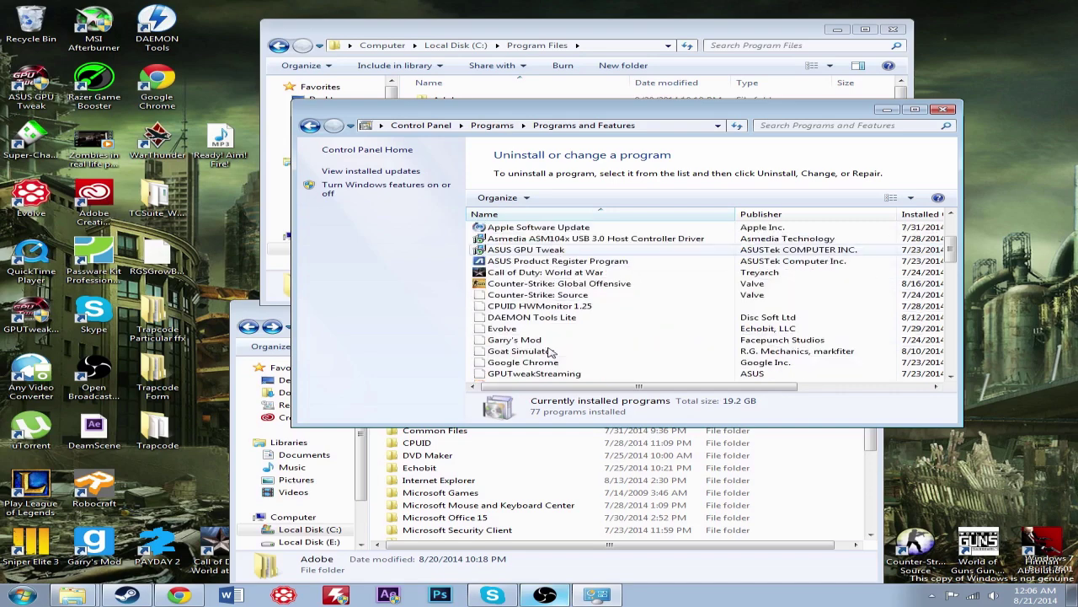
scroll(552, 354, "down", 6)
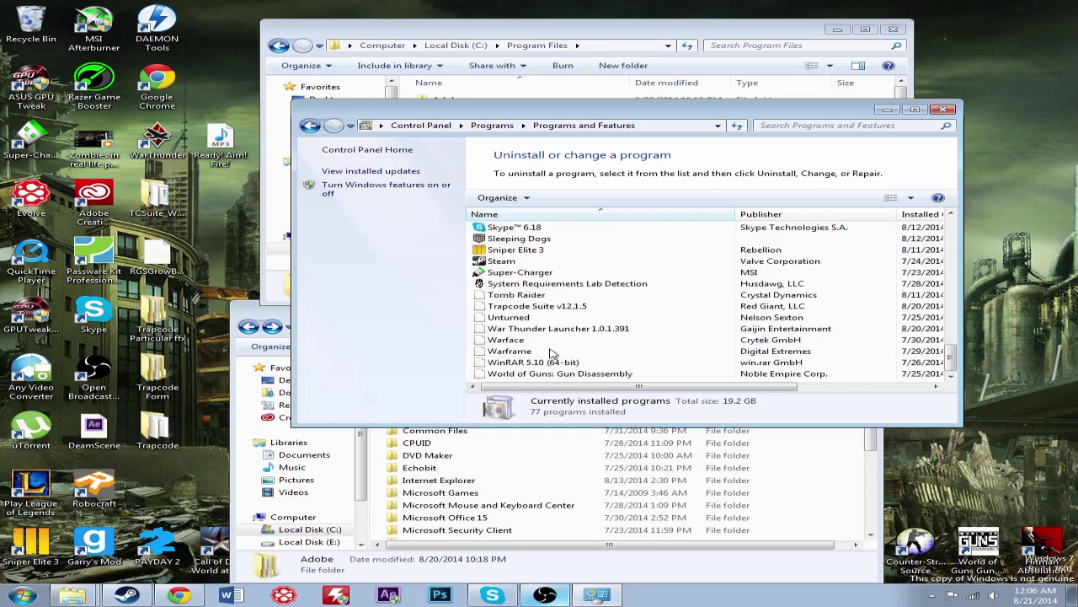
scroll(549, 355, "up", 20)
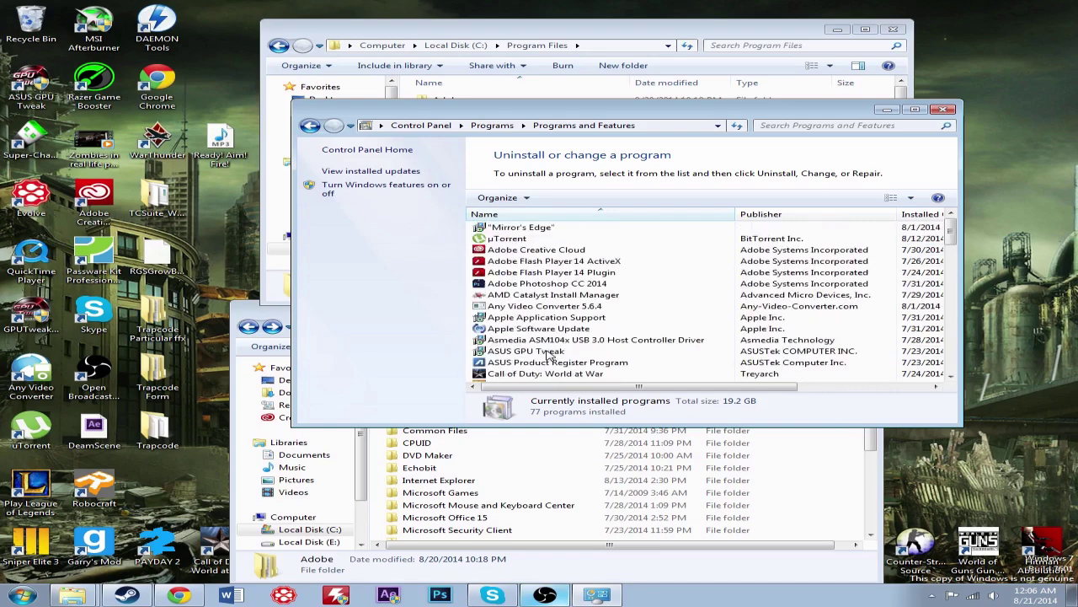
left_click(944, 110)
Step: Launch After Effects, check its effect categories and search Effects & Presets, and close the program
left_click(403, 597)
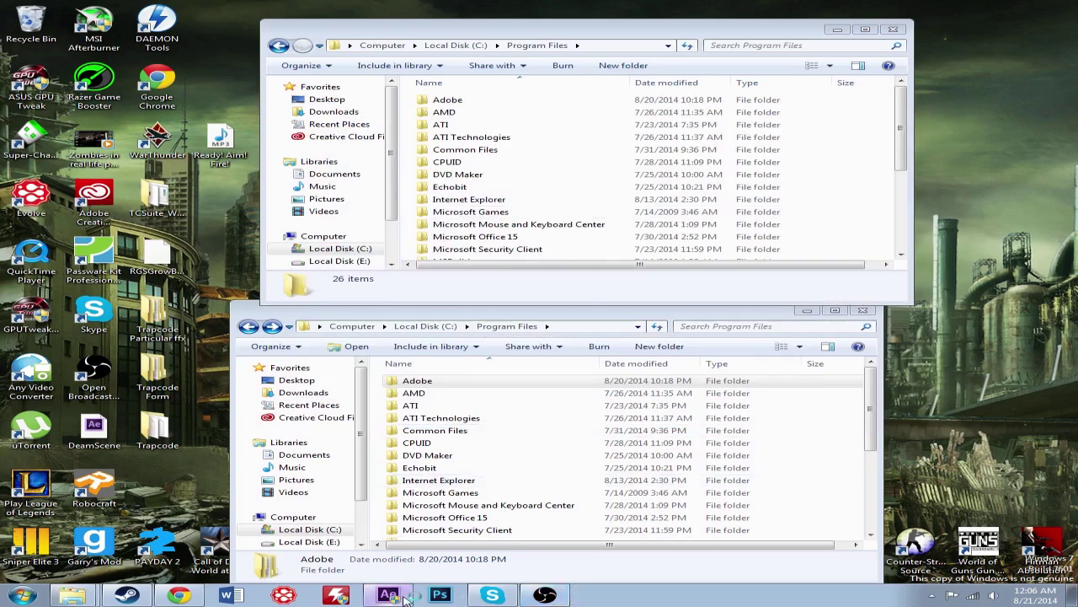
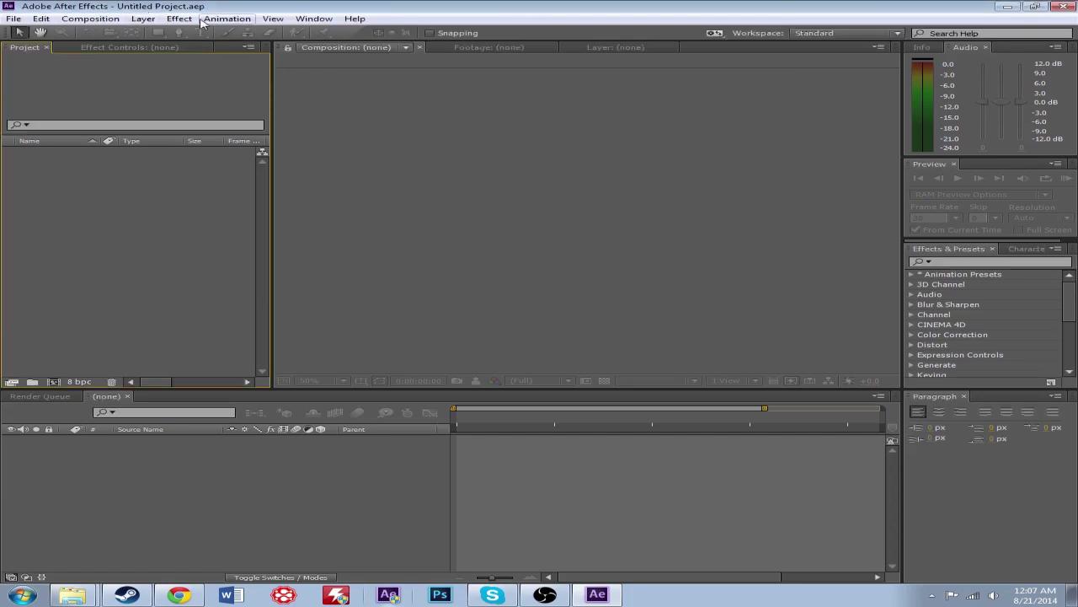
left_click(180, 19)
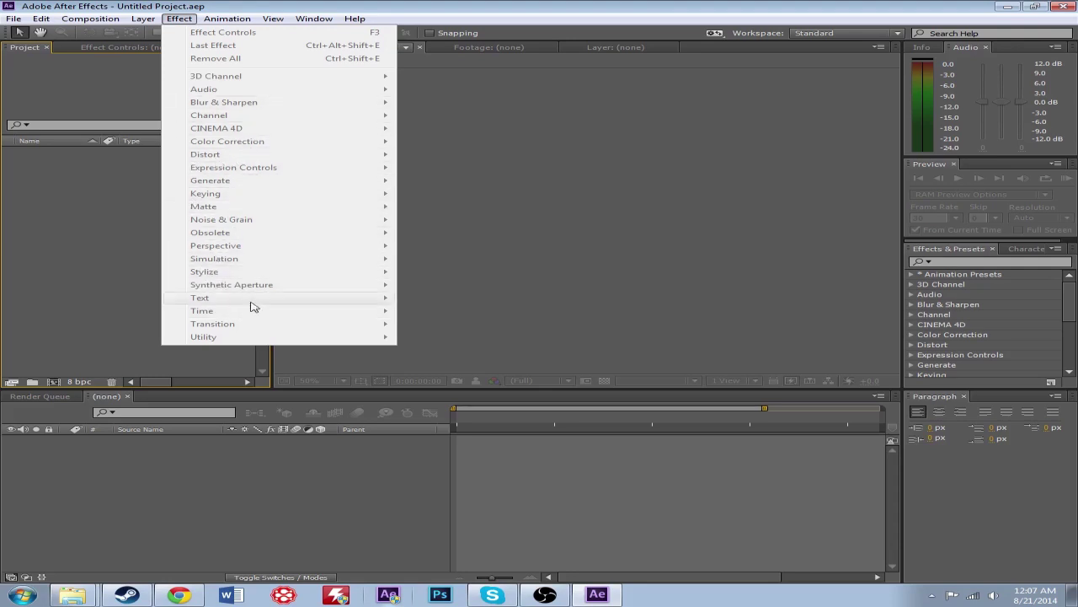
left_click(1015, 265)
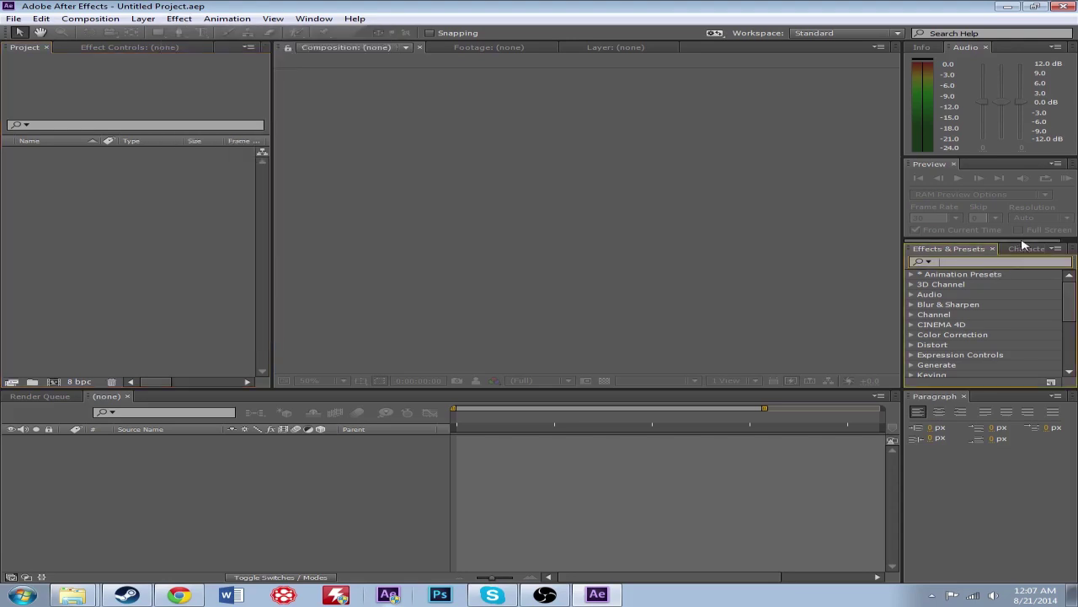
type("sync")
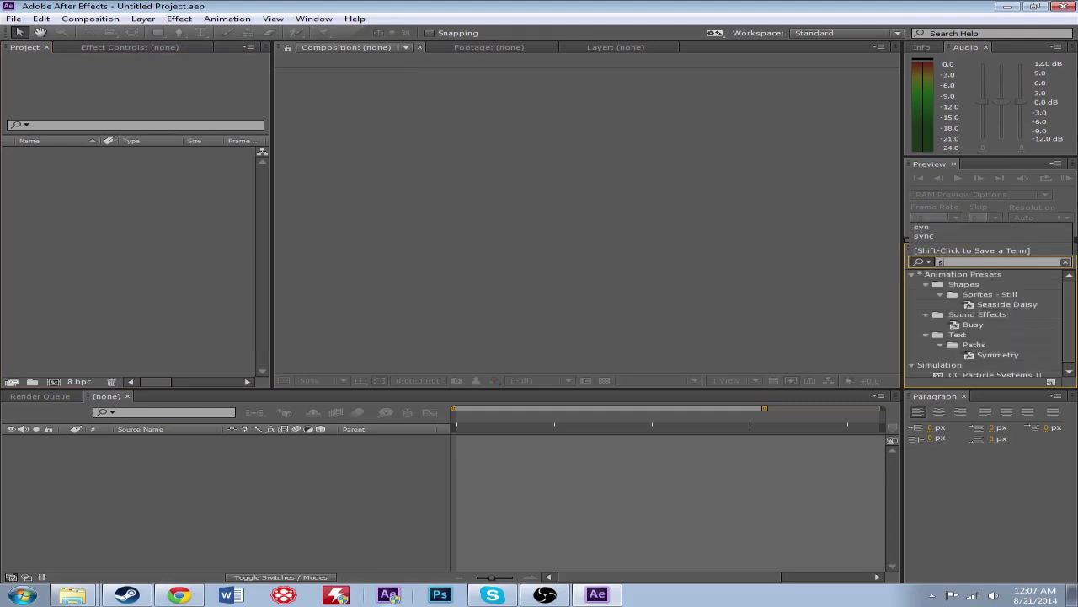
left_click(1064, 6)
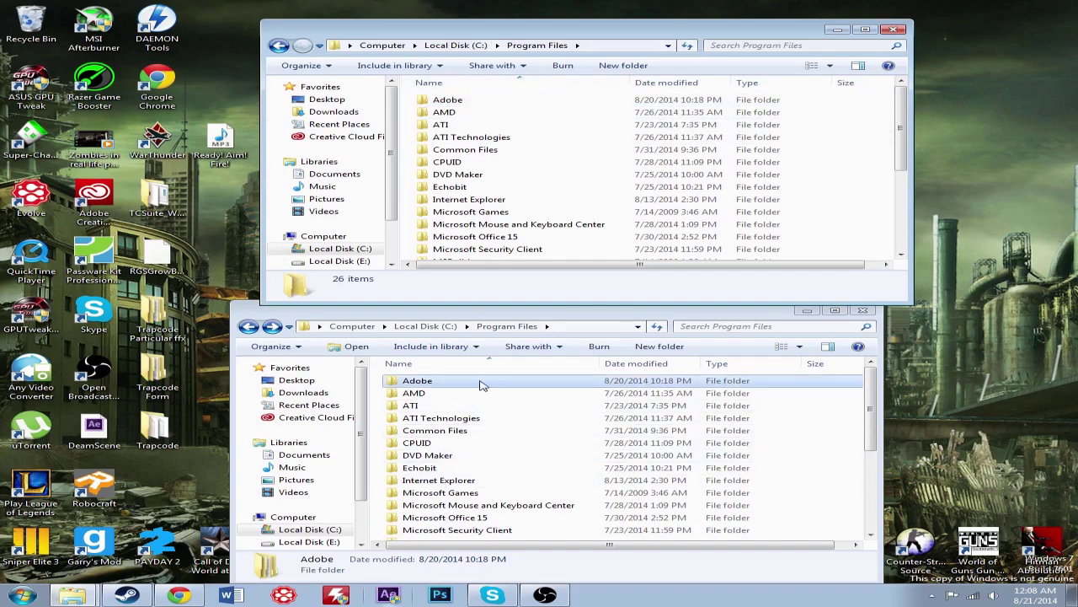
Step: Open the Adobe folder in both Explorer windows, entering Adobe After Effects CC in the upper window and AE CC in the lower
double_click(471, 101)
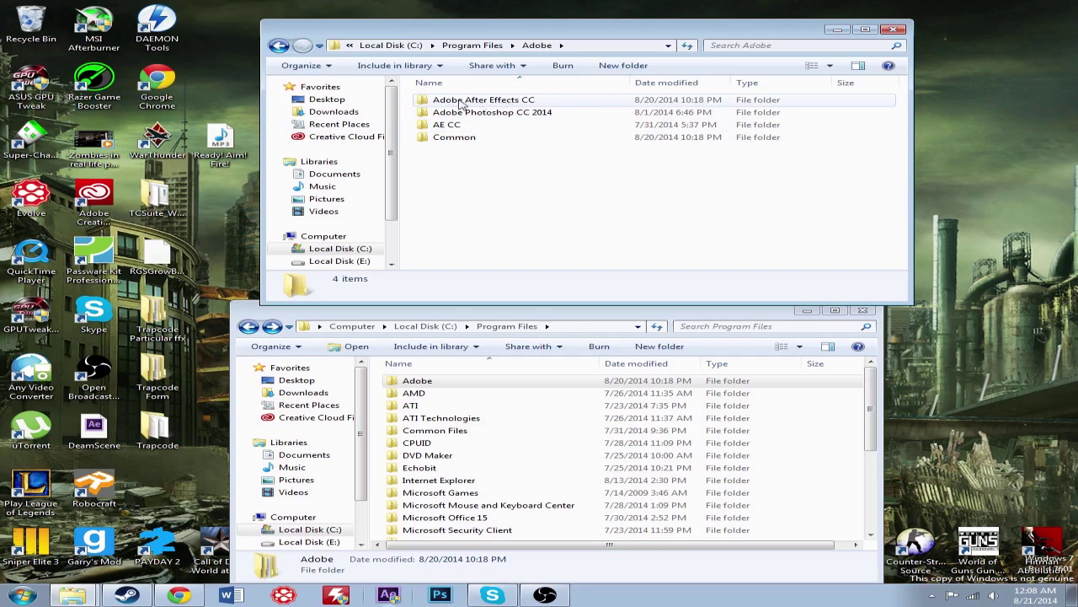
left_click(432, 382)
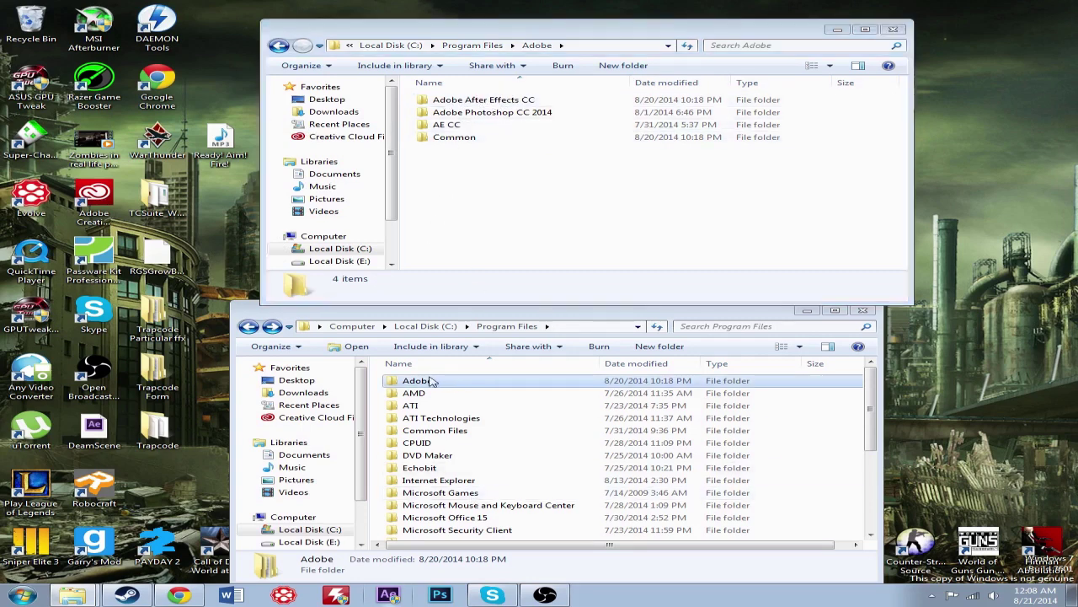
double_click(549, 381)
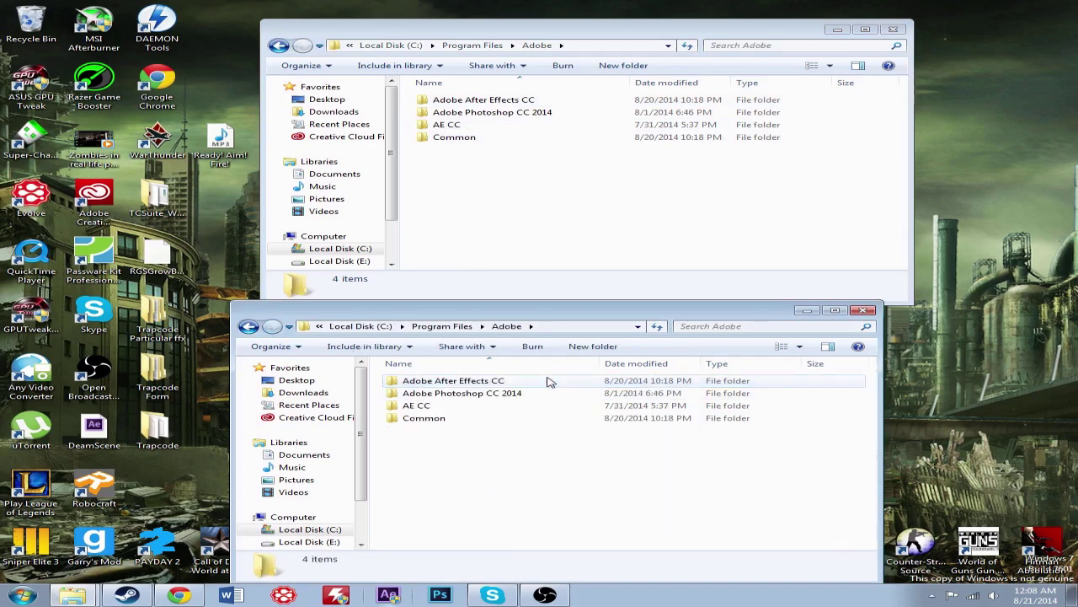
double_click(441, 409)
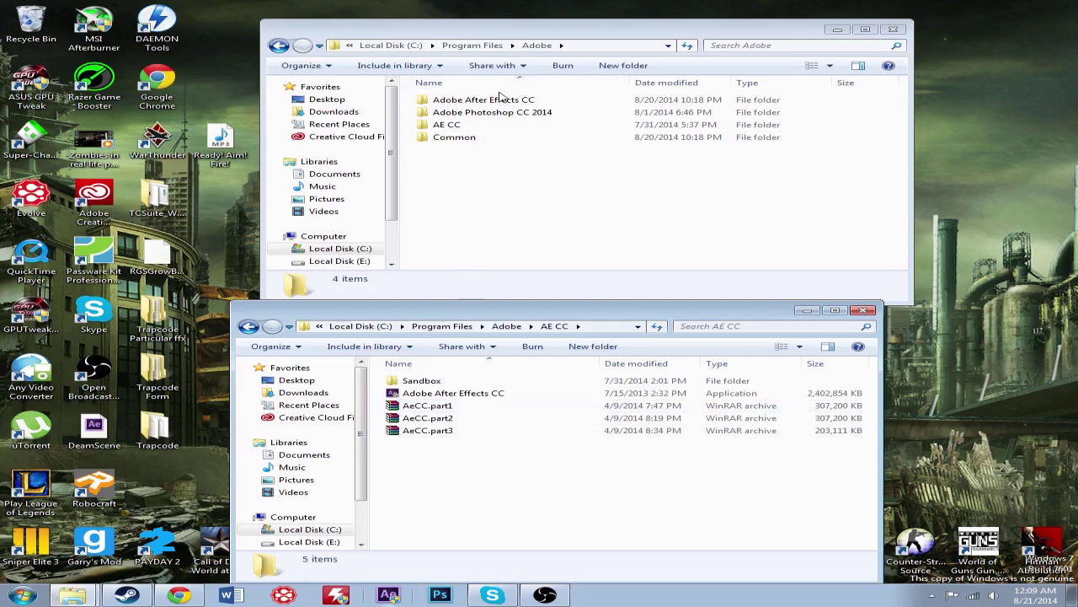
double_click(554, 102)
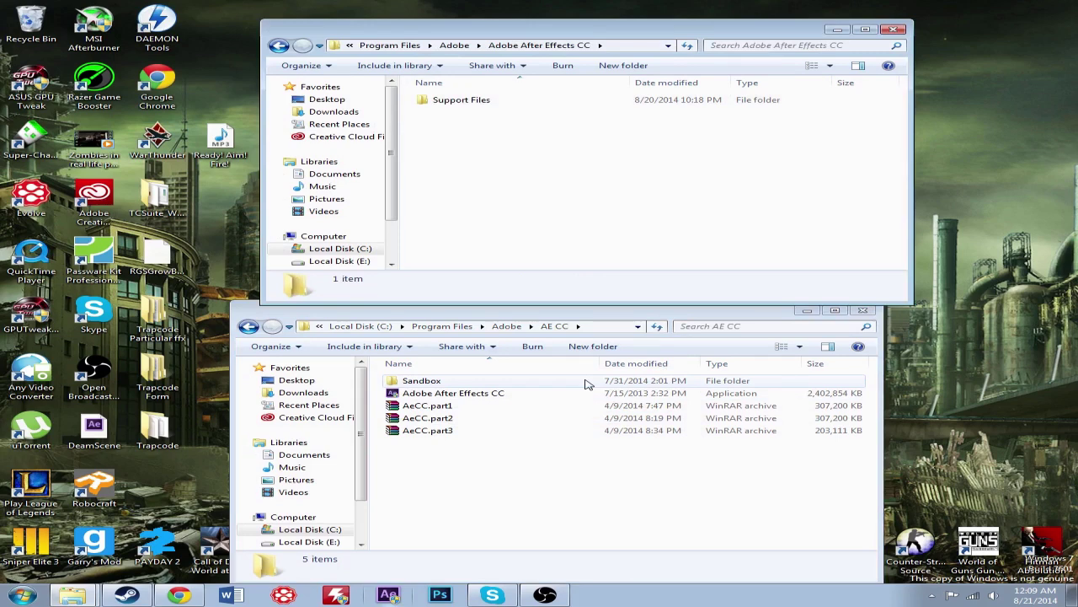
double_click(469, 382)
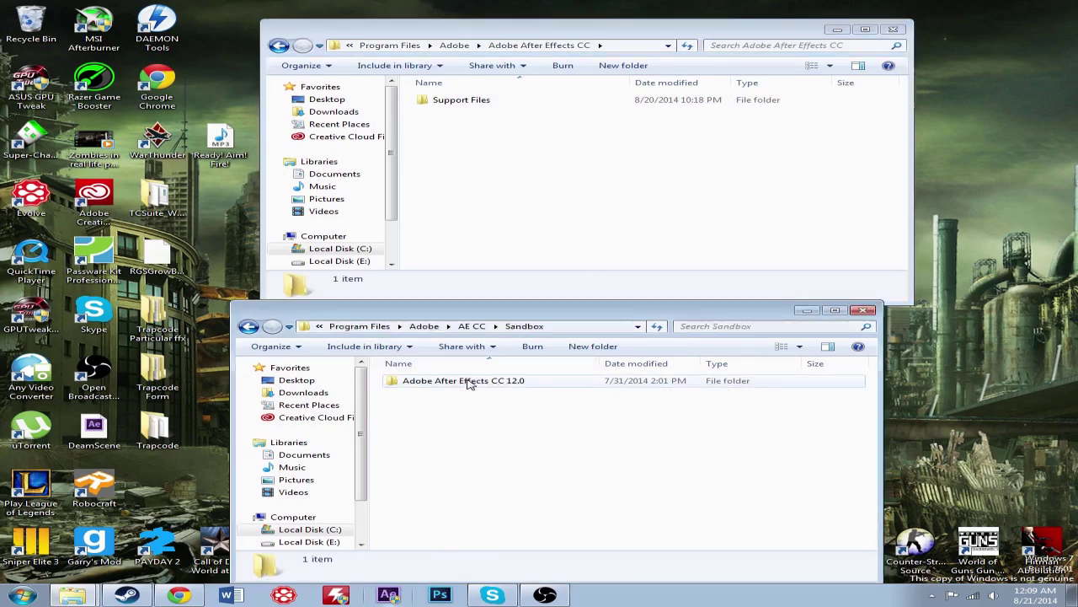
double_click(514, 381)
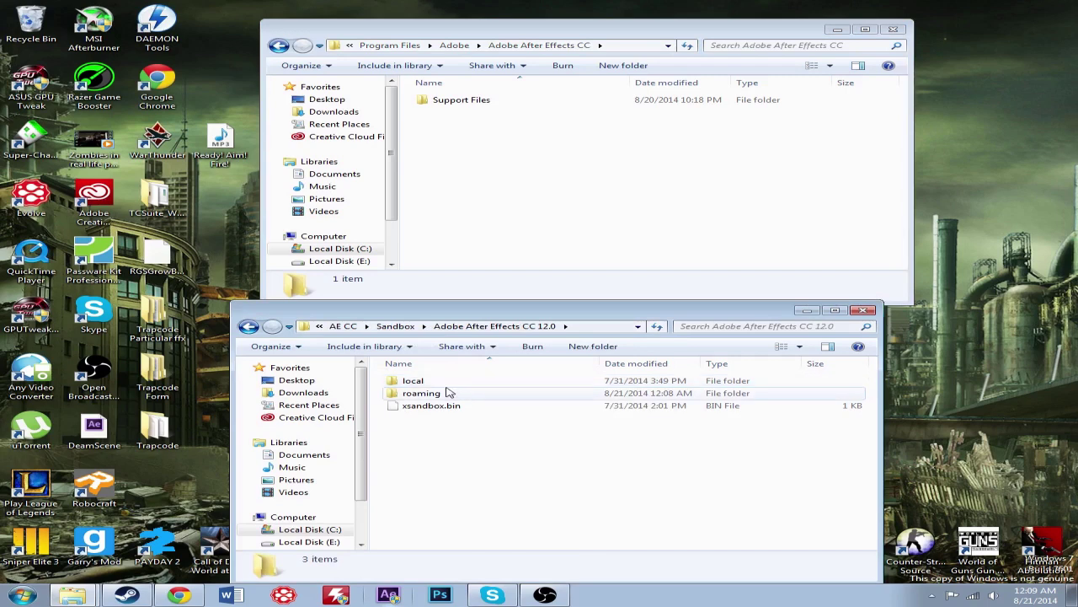
double_click(442, 394)
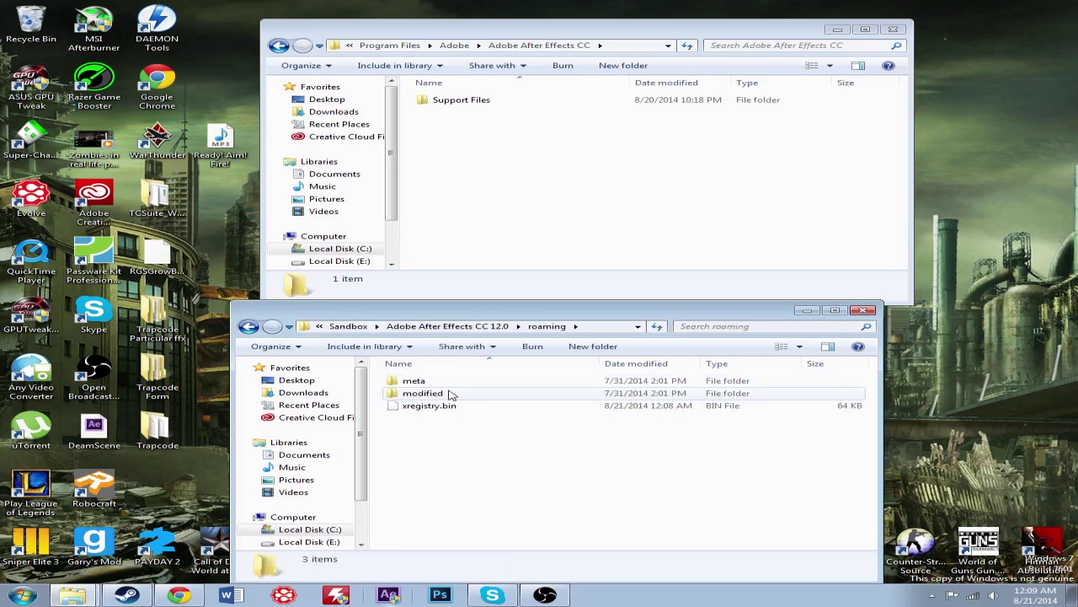
double_click(450, 394)
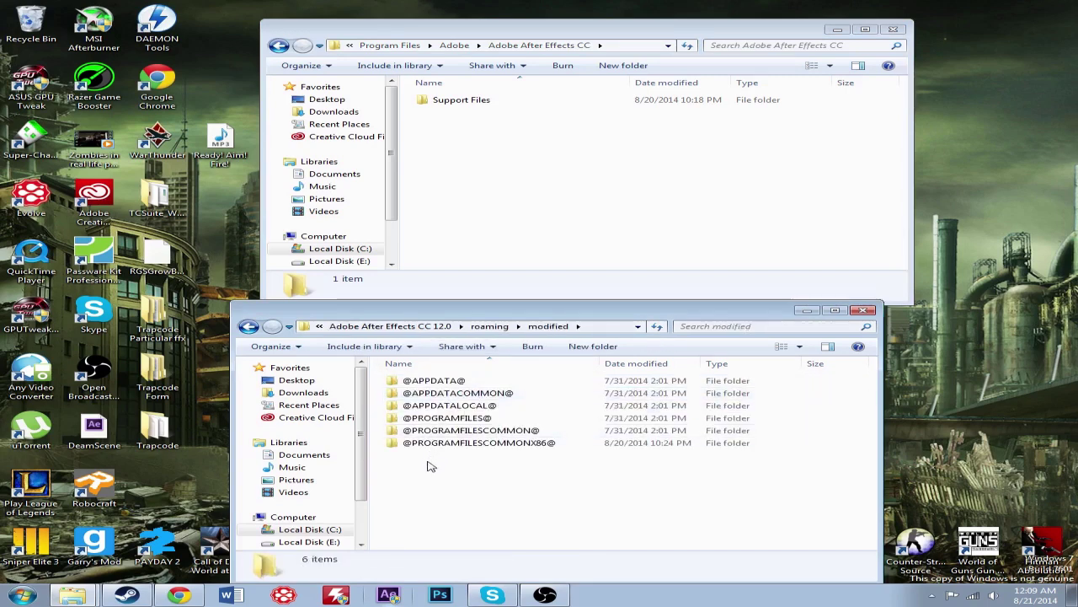
double_click(480, 419)
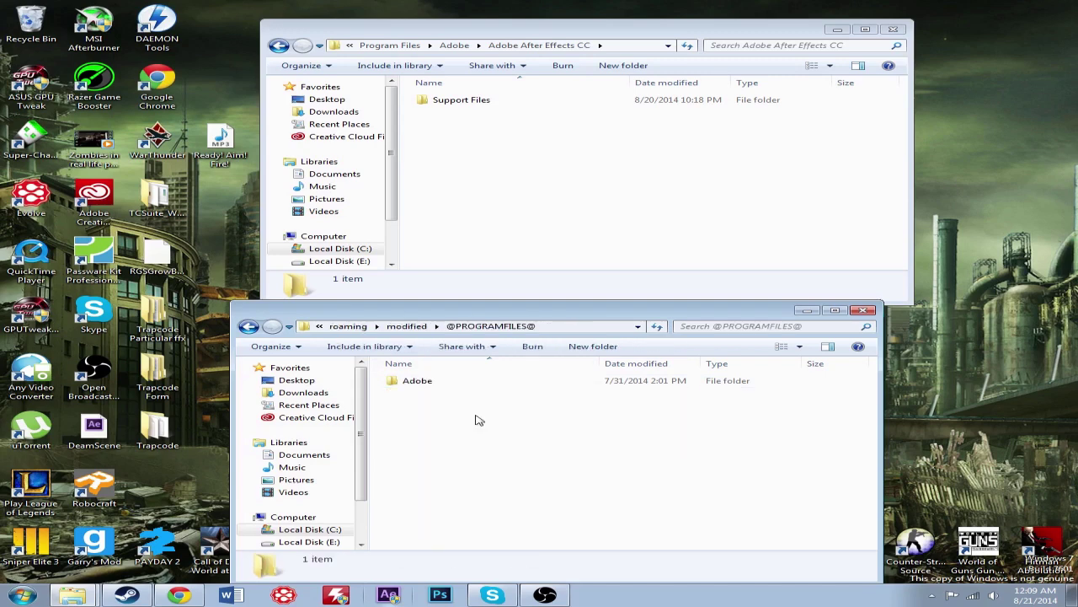
double_click(442, 380)
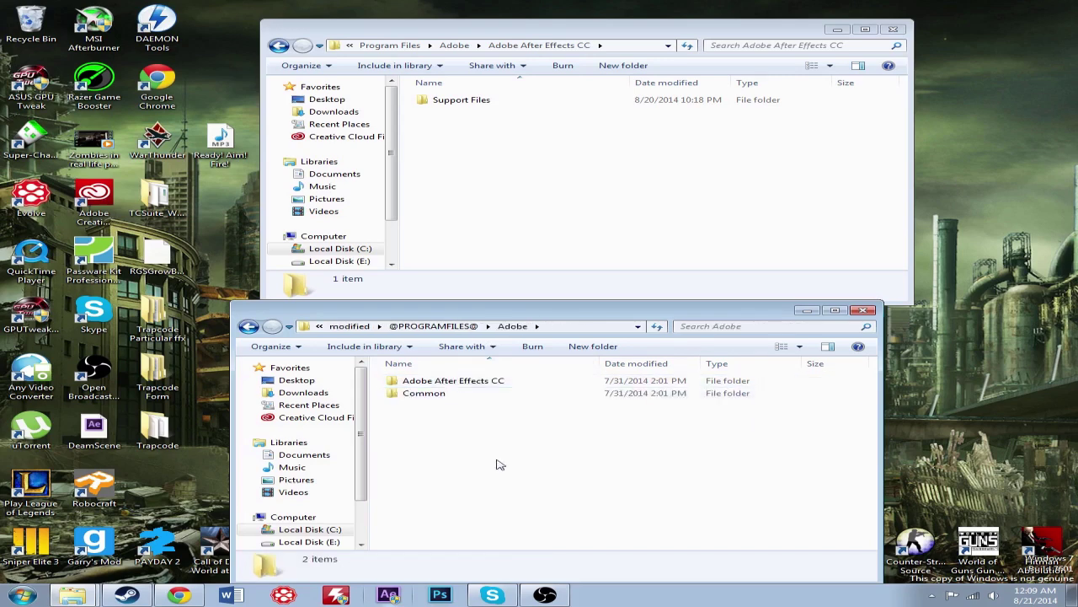
double_click(472, 381)
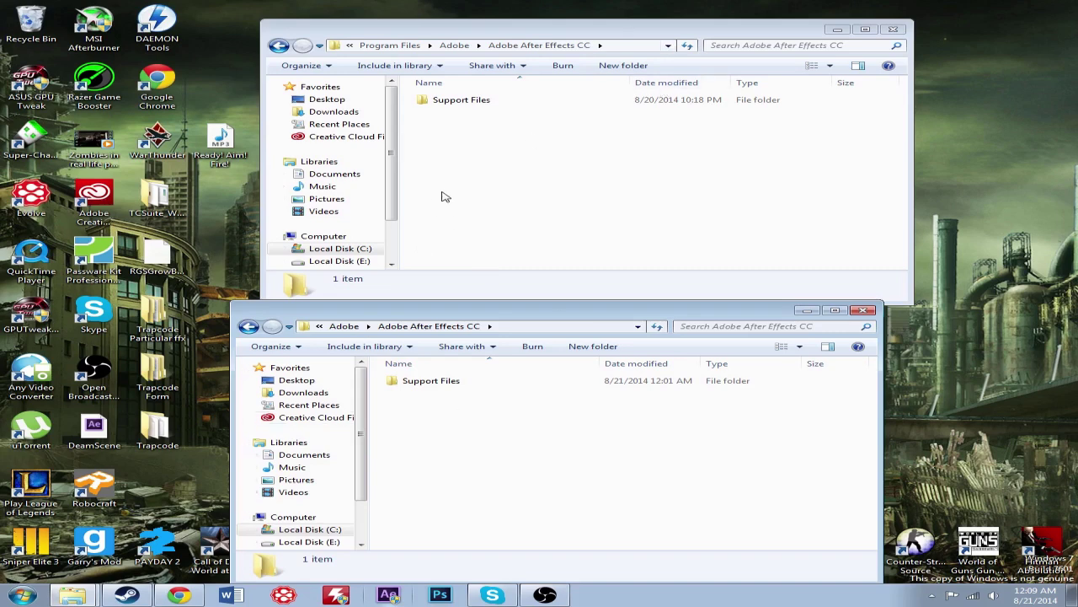
Step: Open Support Files in both Explorer windows and create a new folder named Presets in the sandbox copy
double_click(502, 102)
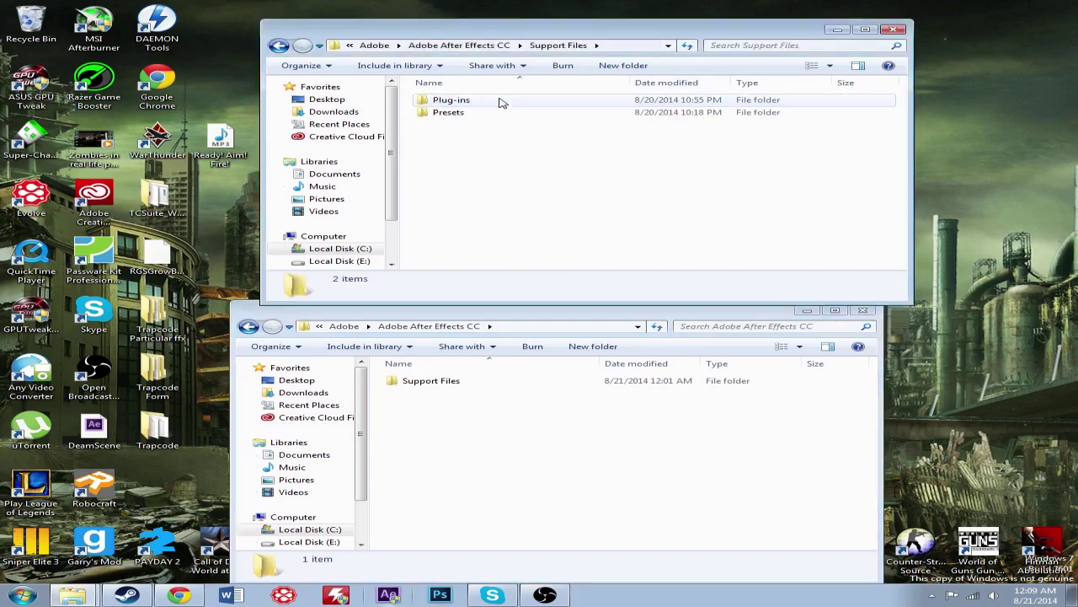
double_click(482, 384)
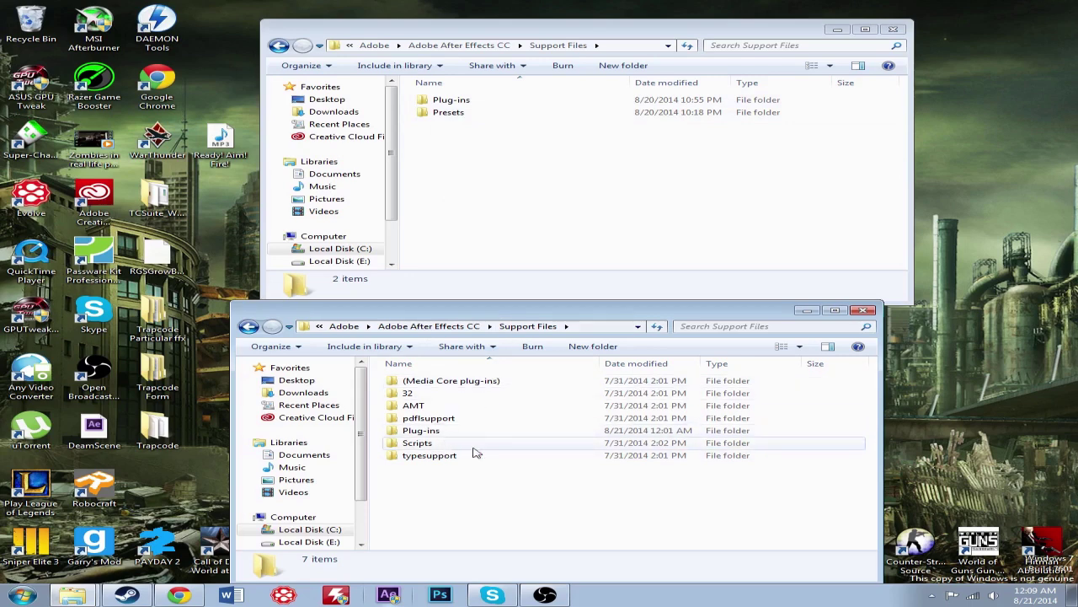
right_click(483, 493)
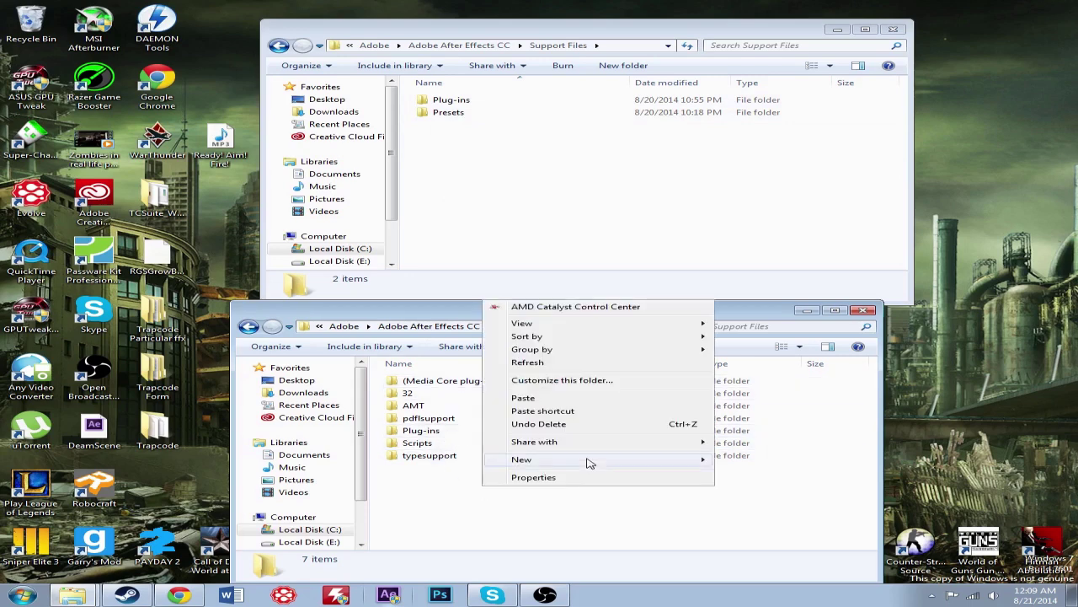
left_click(722, 459)
type("Presets")
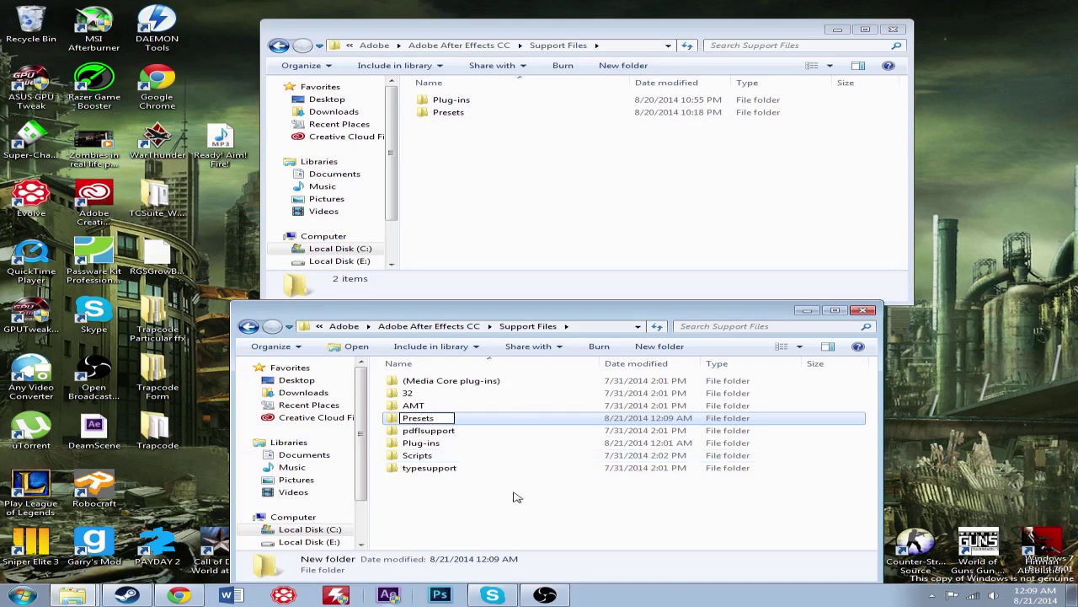
left_click(505, 500)
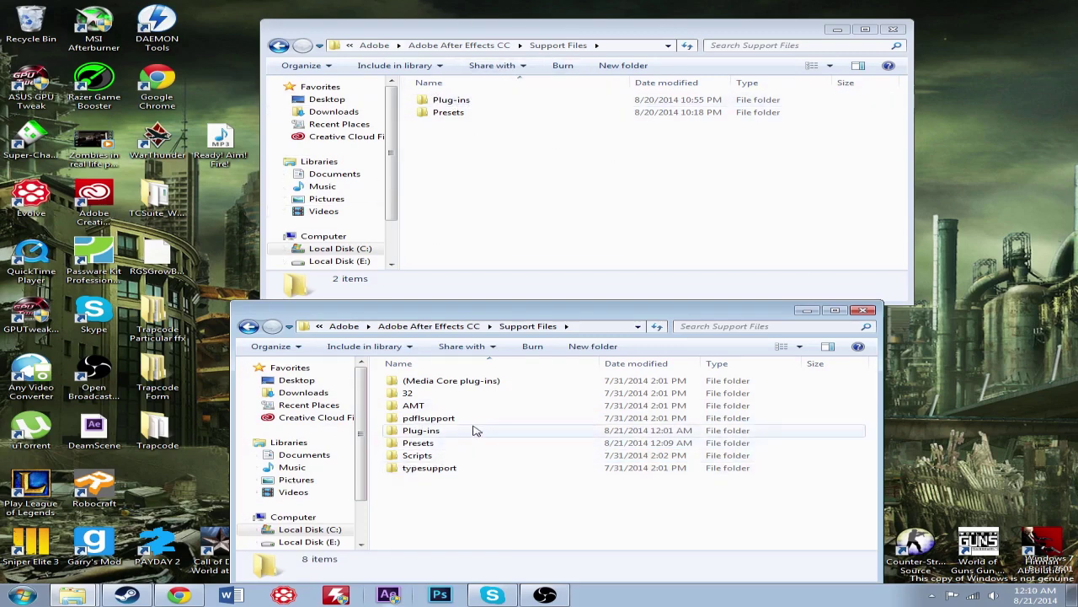
Step: Copy the Trapcode folder from the Program Files Plug-ins folder into the sandbox Plug-ins folder, granting administrator permission
double_click(461, 102)
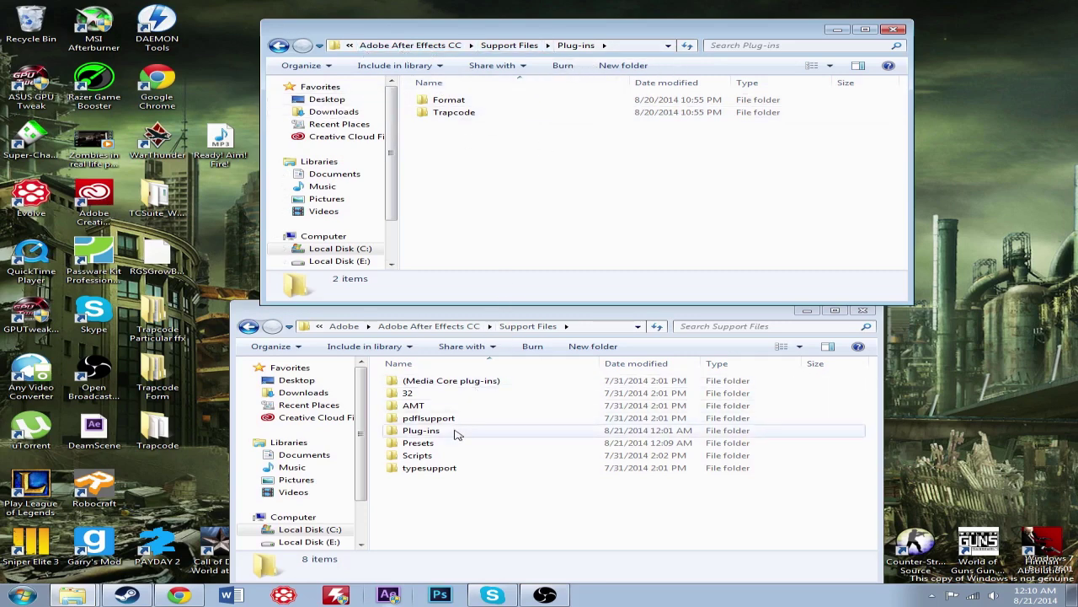
double_click(421, 431)
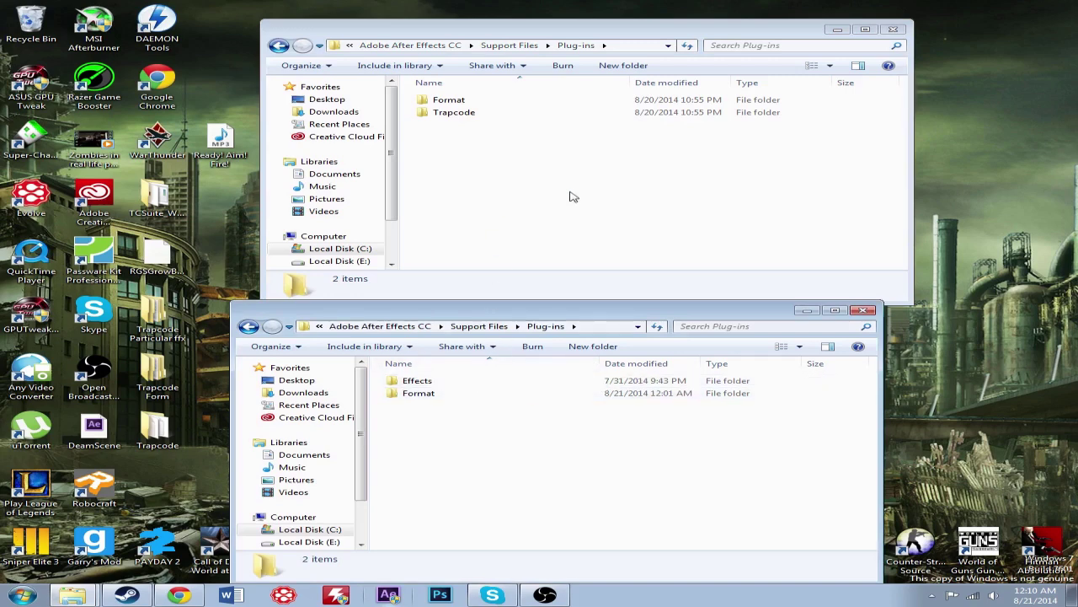
left_click(488, 117)
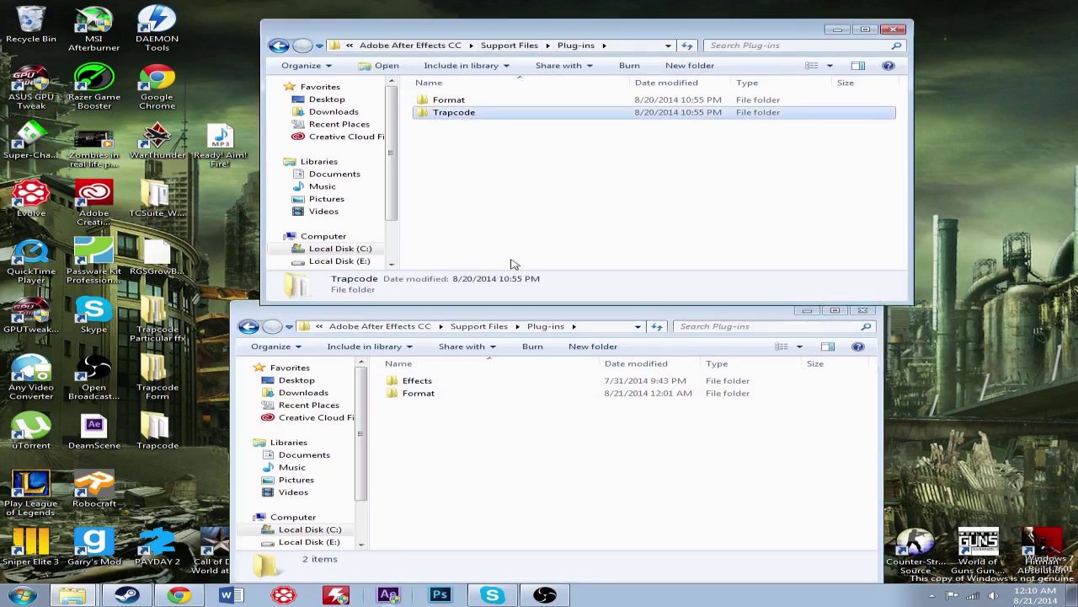
left_click(498, 432)
key("ctrl+v")
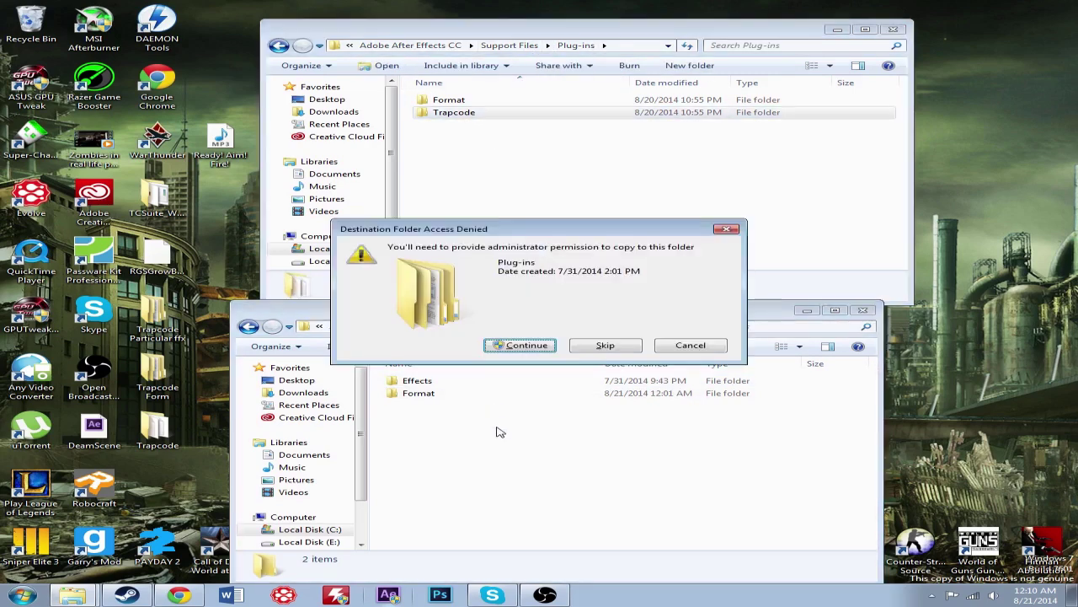
left_click(540, 343)
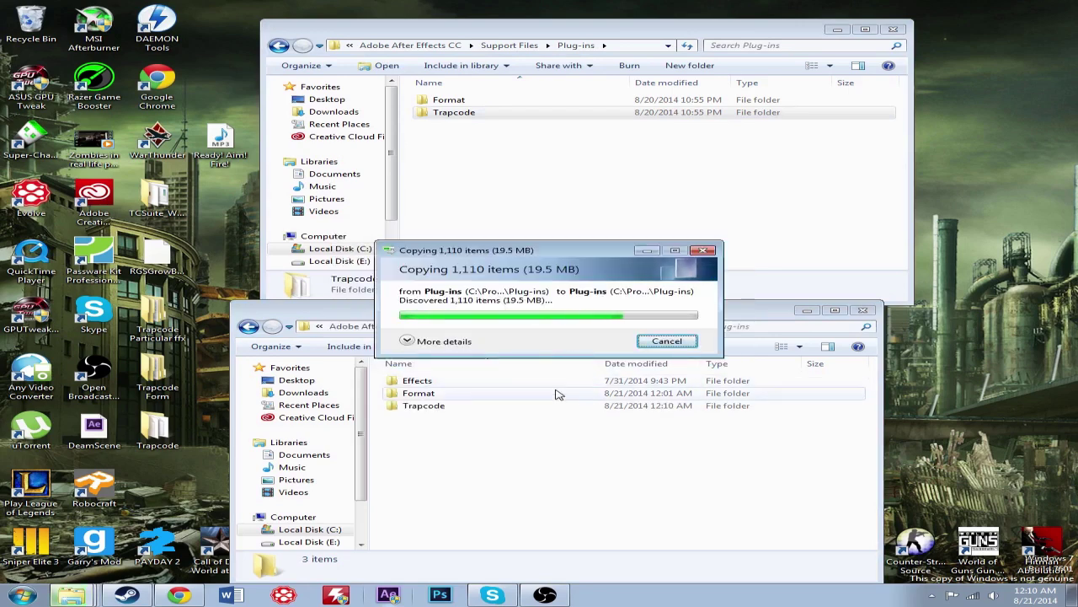
left_click(558, 432)
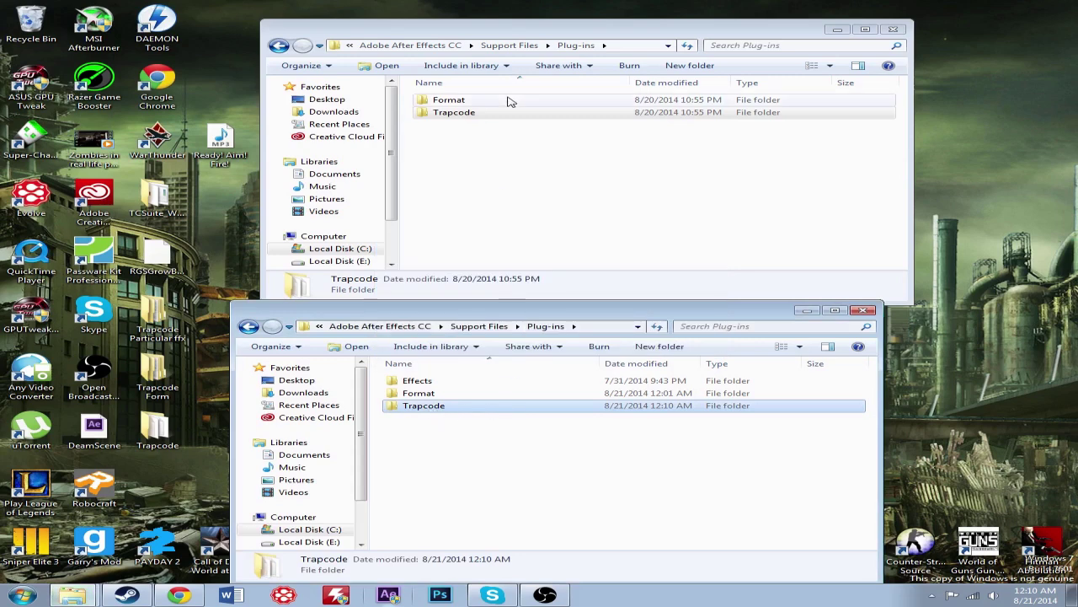
Step: Copy the Trapcode folder from the Program Files Plug-ins > Format folder into the sandbox Format folder, granting administrator permission
double_click(486, 116)
left_click(278, 45)
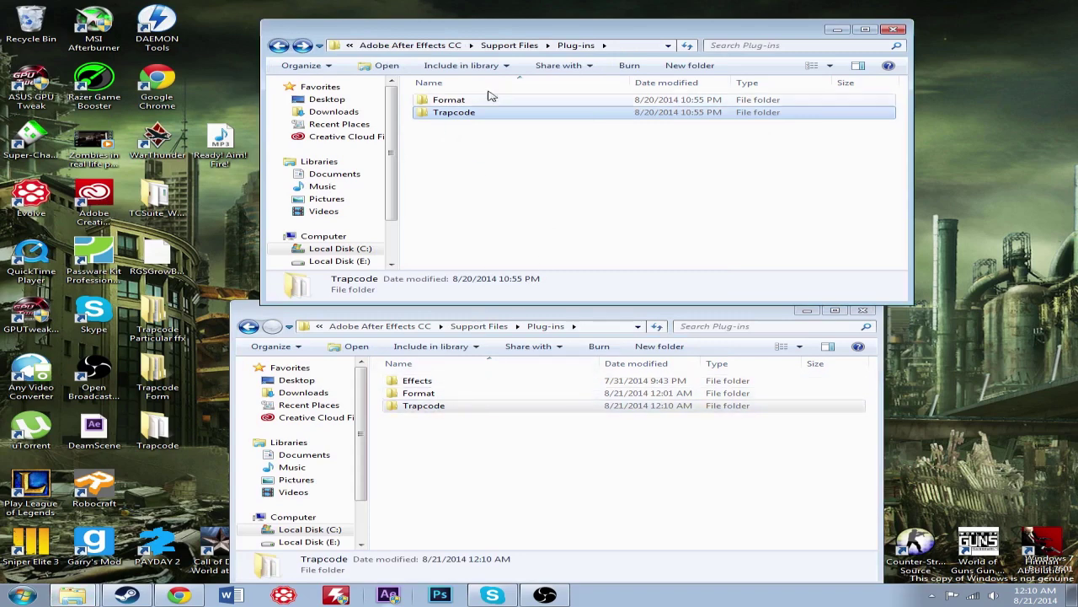
double_click(444, 102)
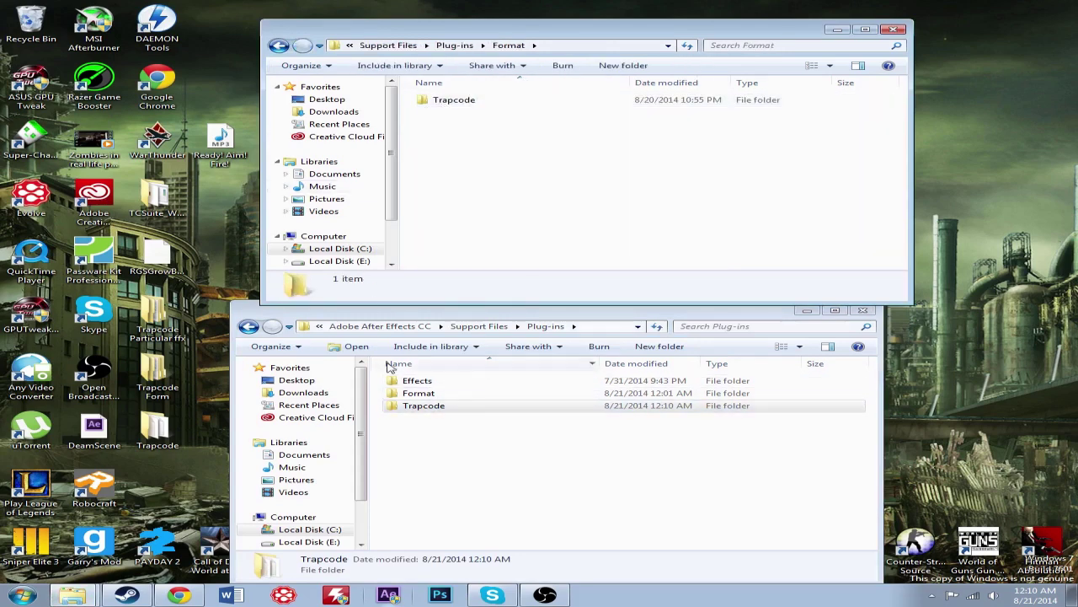
double_click(424, 393)
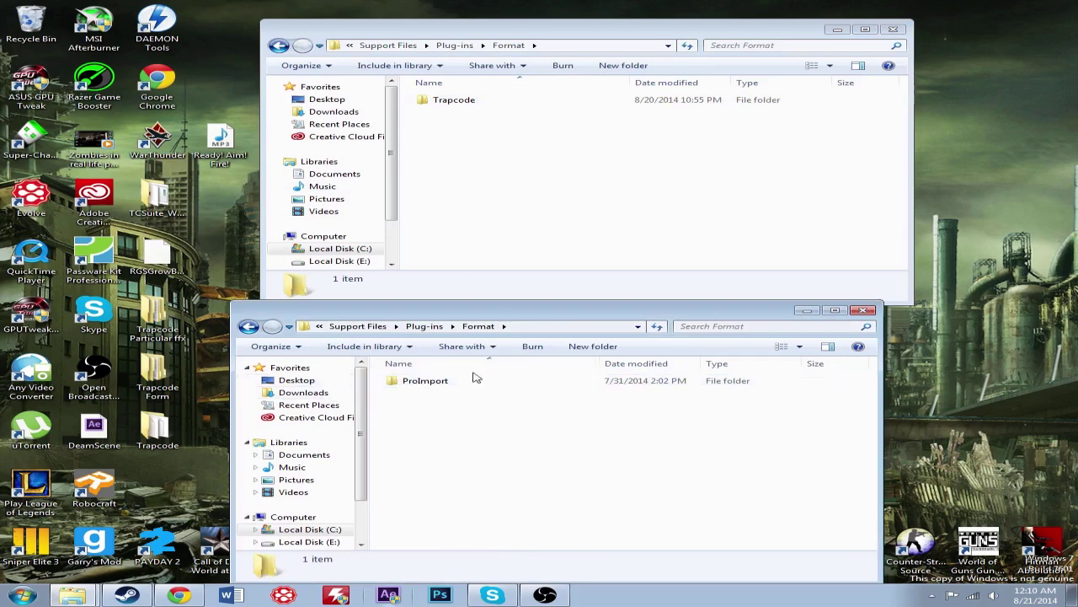
left_click(492, 103)
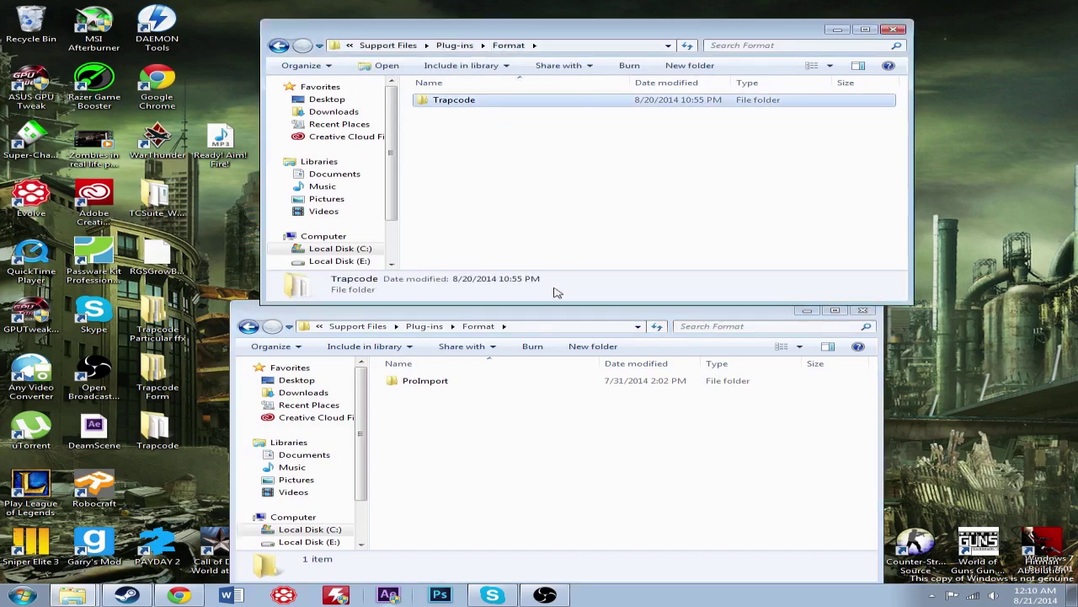
left_click(527, 434)
key("ctrl+v")
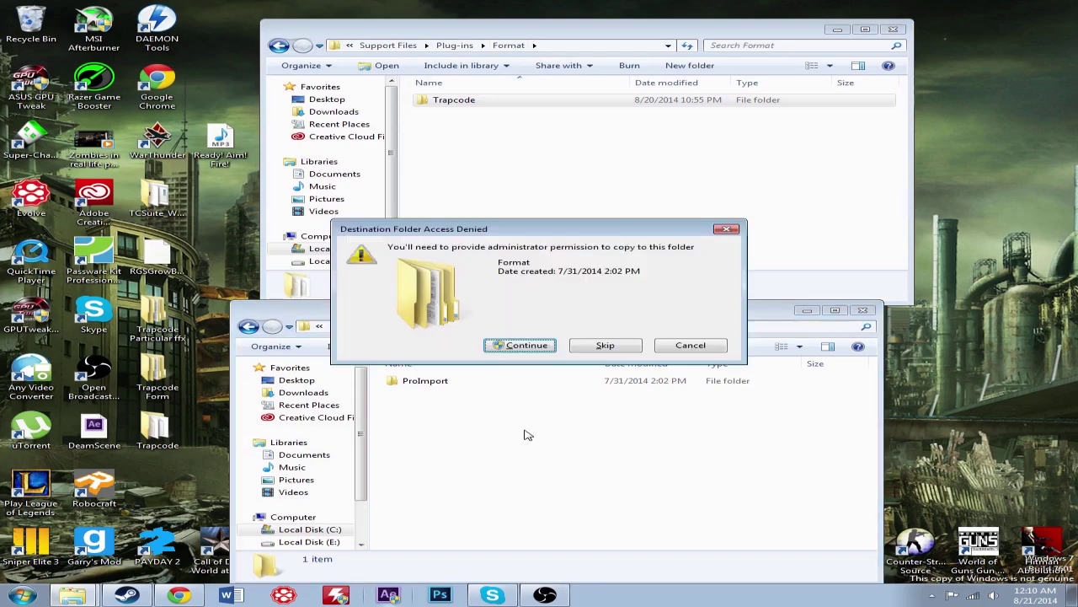
left_click(543, 348)
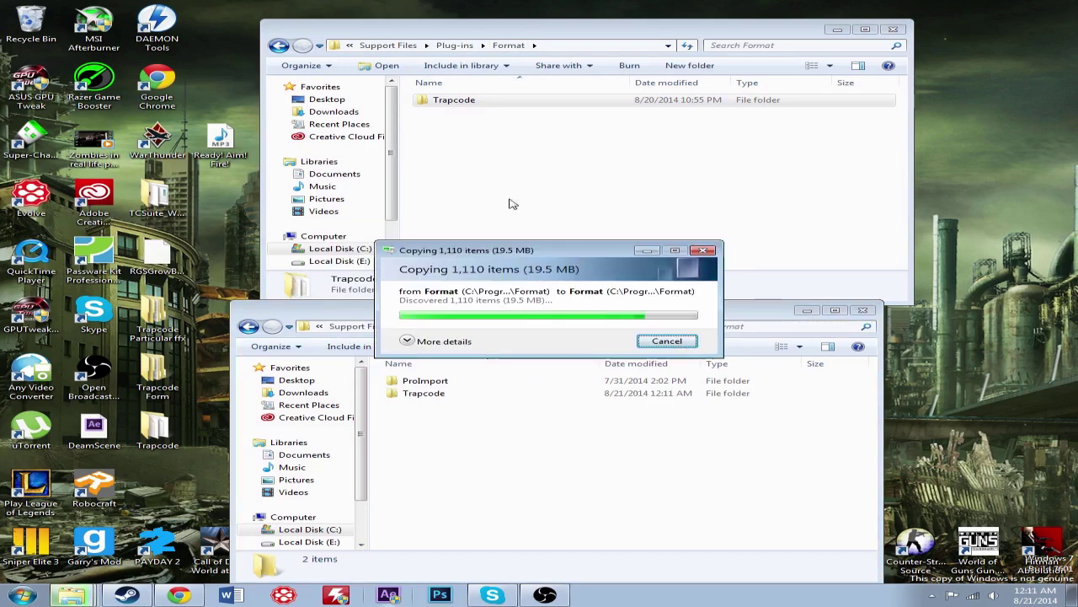
Step: Return to Support Files in both Explorer windows and open the Presets folder in each
left_click(279, 46)
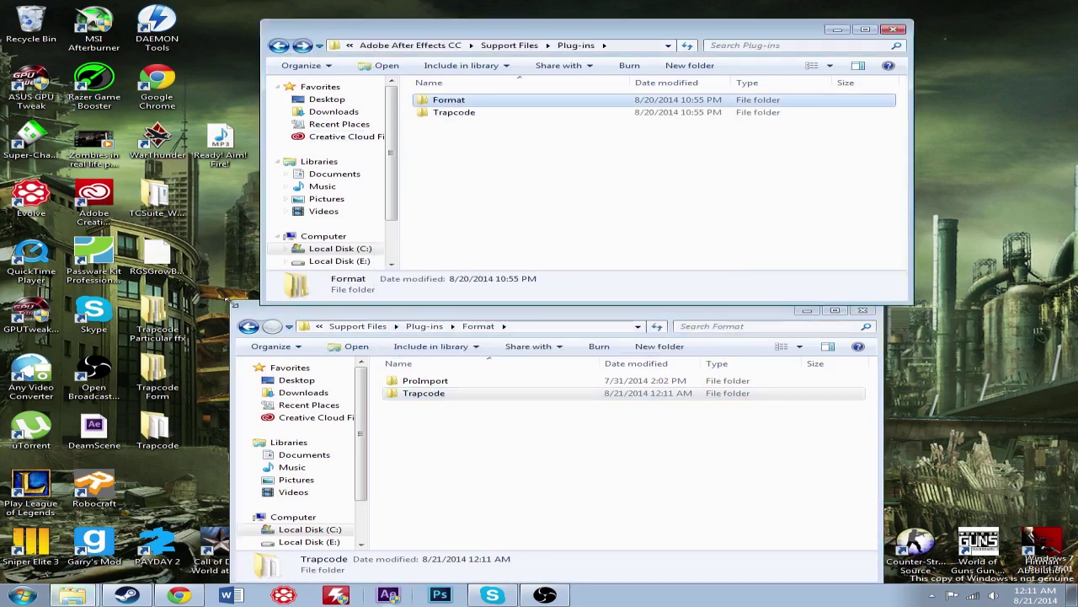
left_click(248, 326)
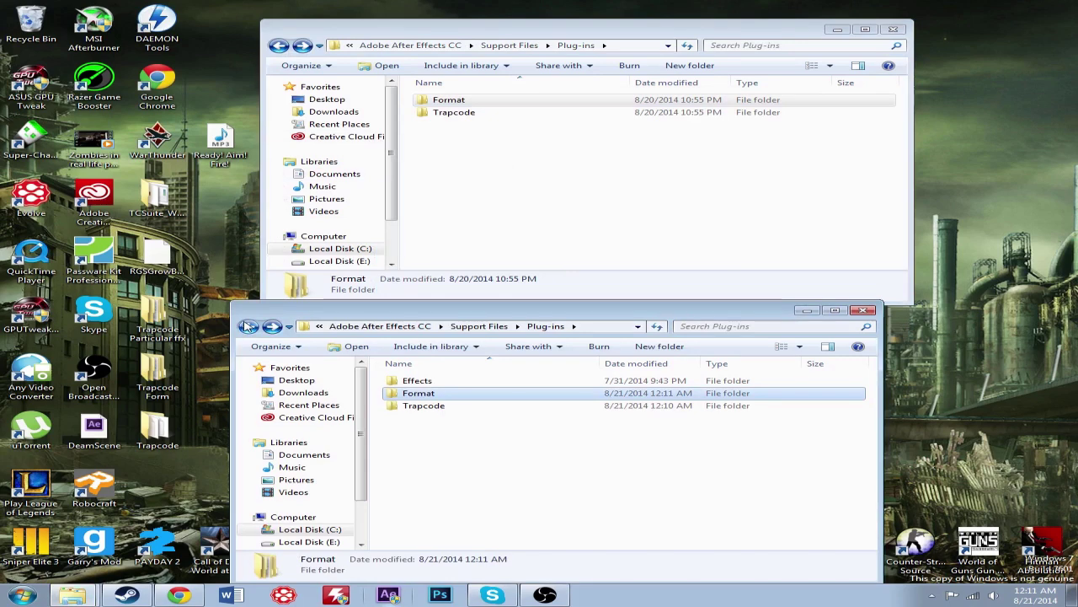
left_click(248, 326)
left_click(279, 46)
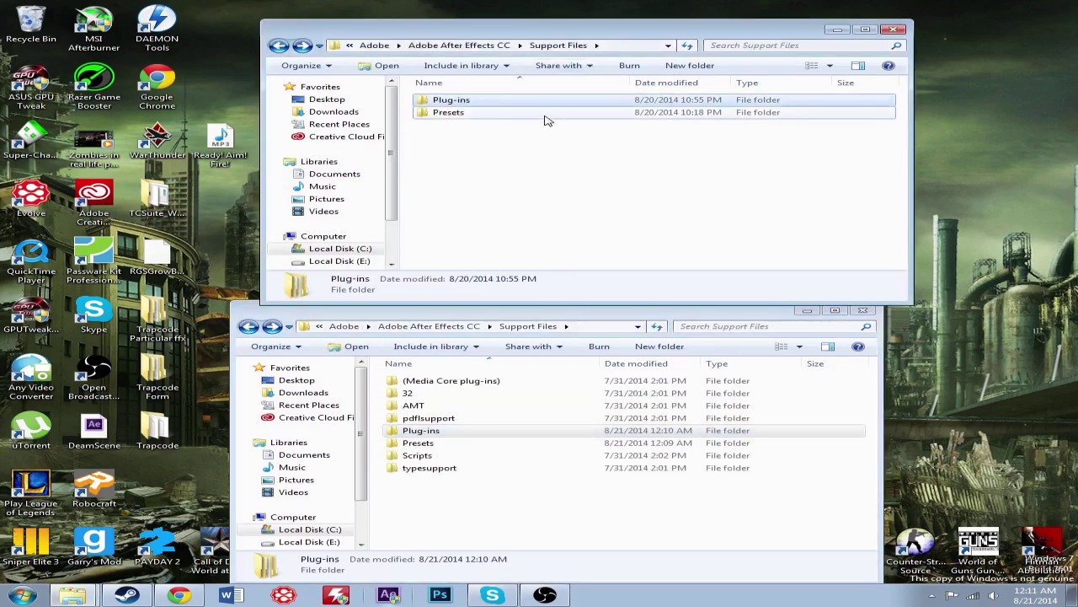
double_click(543, 115)
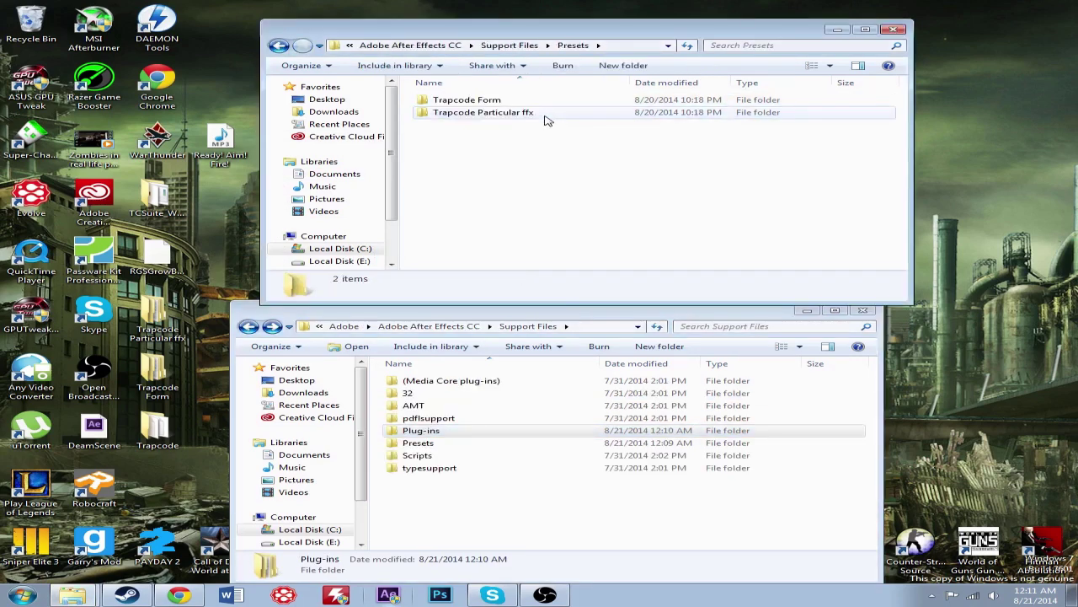
double_click(467, 444)
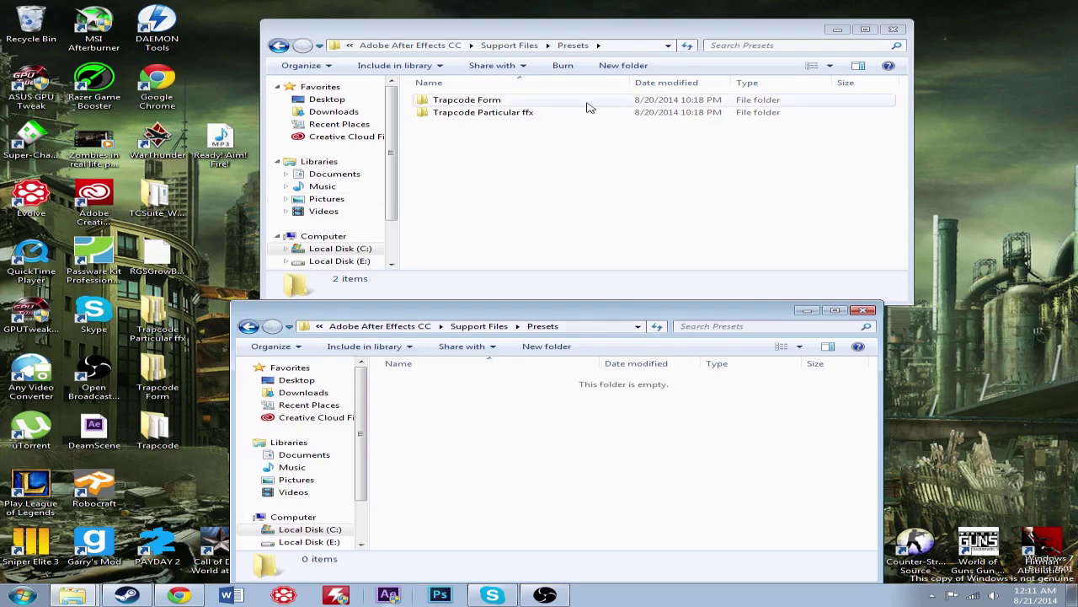
Step: Copy the Trapcode Form and Trapcode Particular ffx folders from the Program Files Presets folder into the sandbox Presets folder, granting administrator permission
left_click_drag(611, 155, 481, 99)
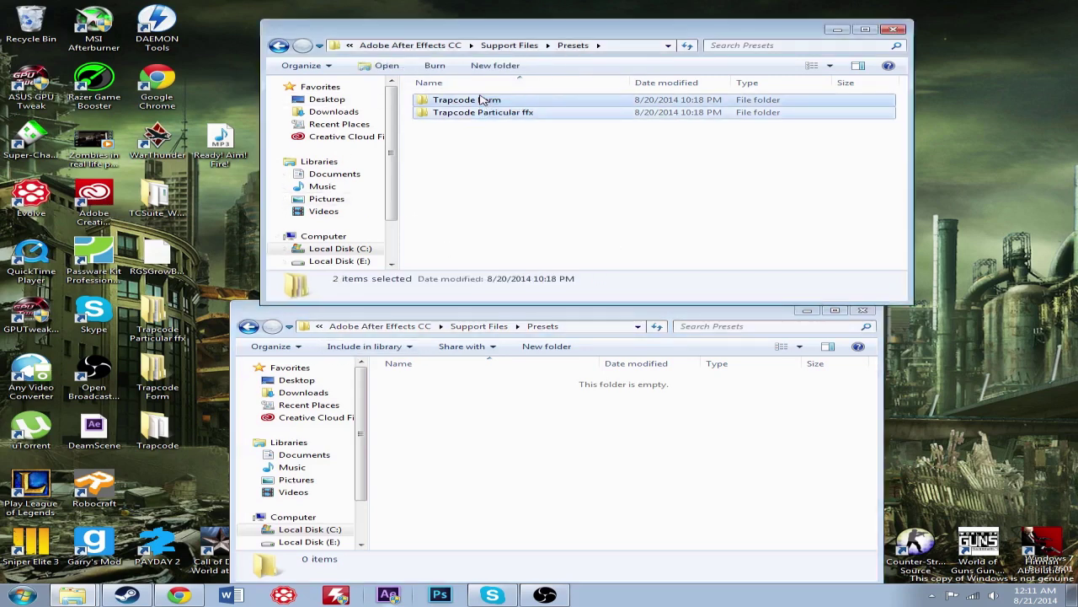
left_click(608, 446)
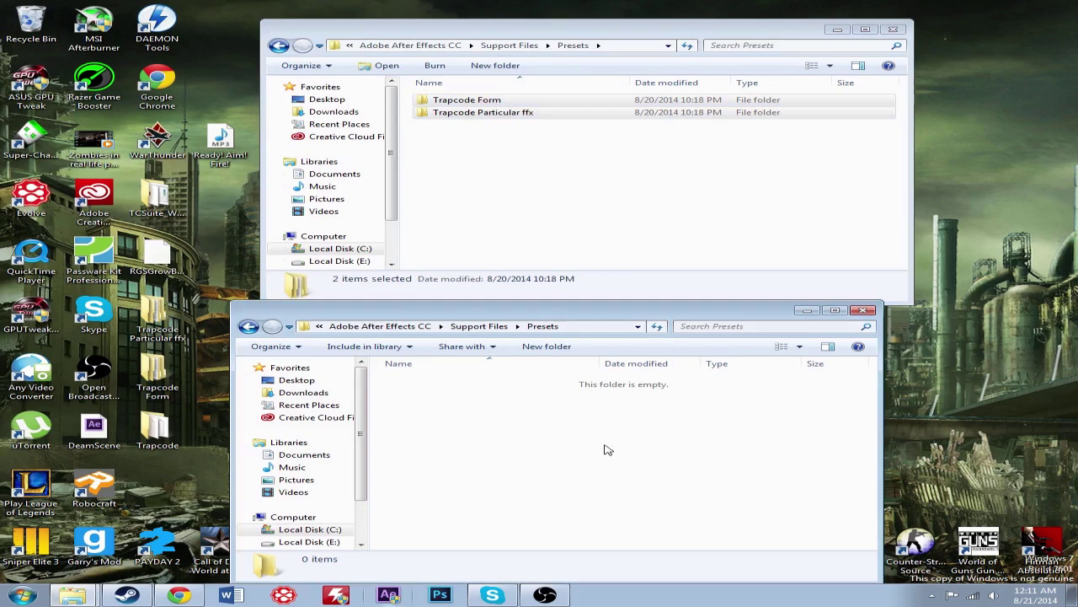
key("ctrl+v")
left_click(538, 340)
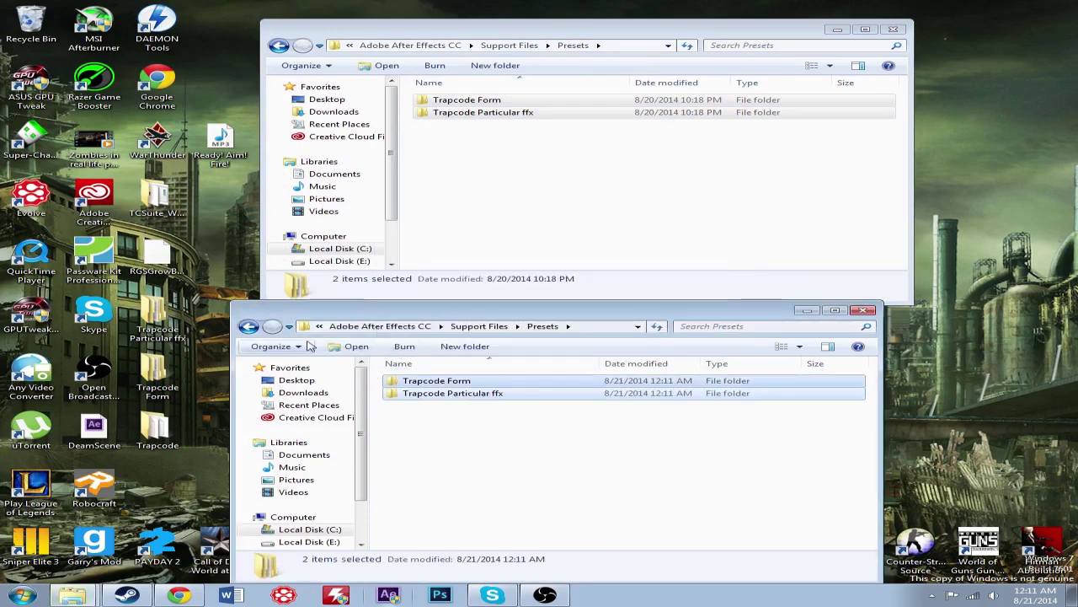
Step: Go back up to the Adobe folder in both Explorer windows and open the Common folder in each
left_click(279, 46)
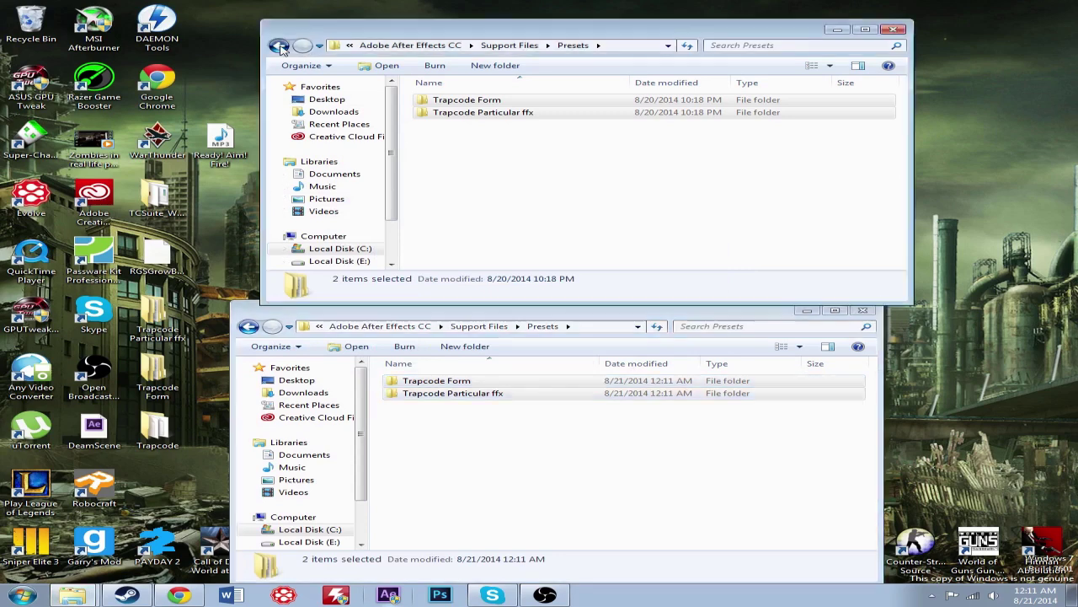
left_click(248, 327)
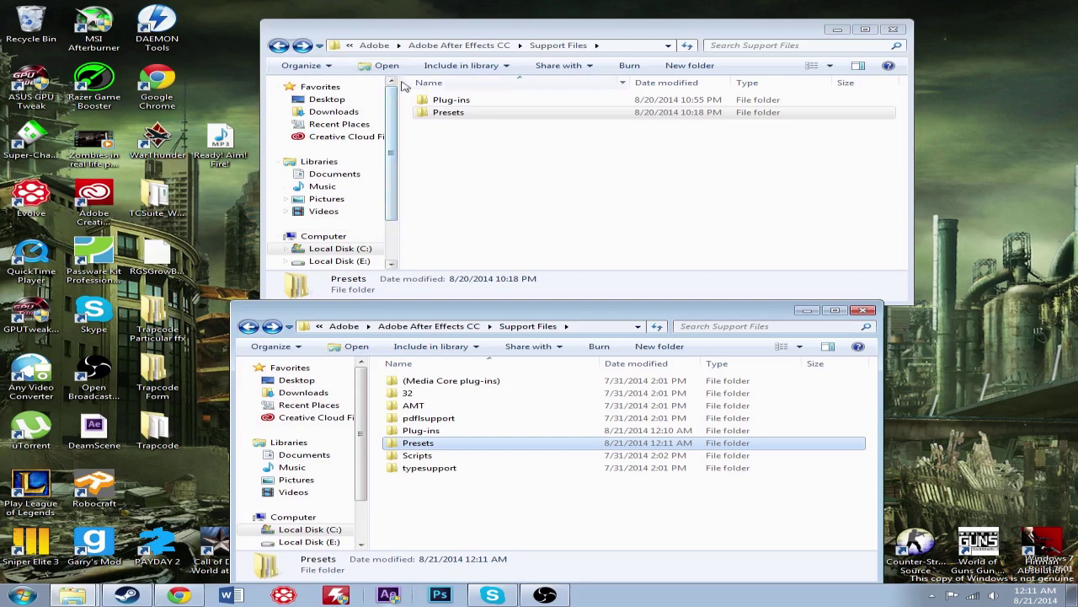
left_click(279, 46)
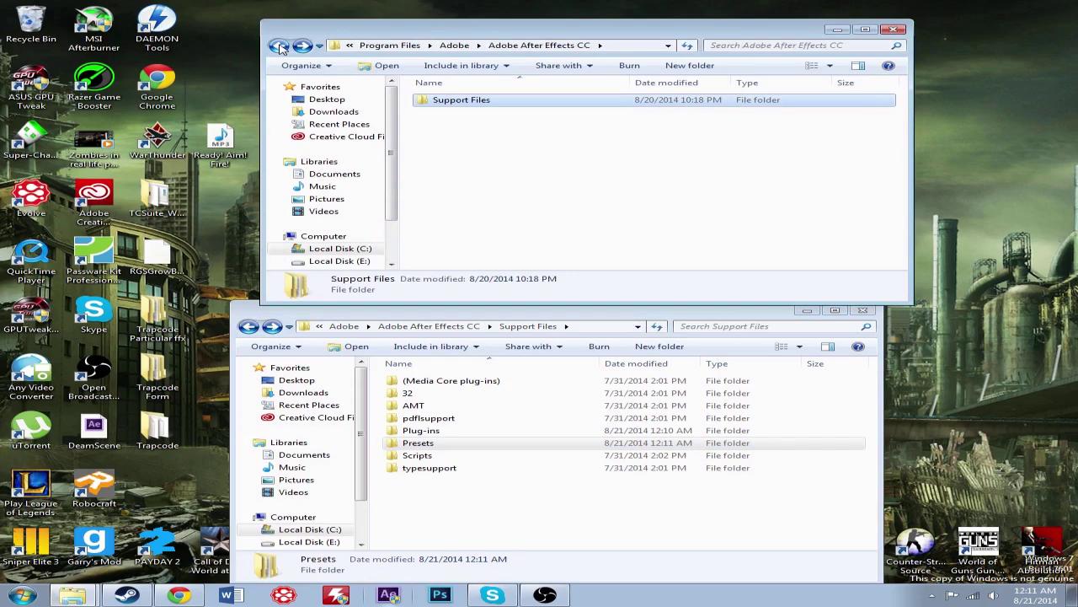
left_click(248, 326)
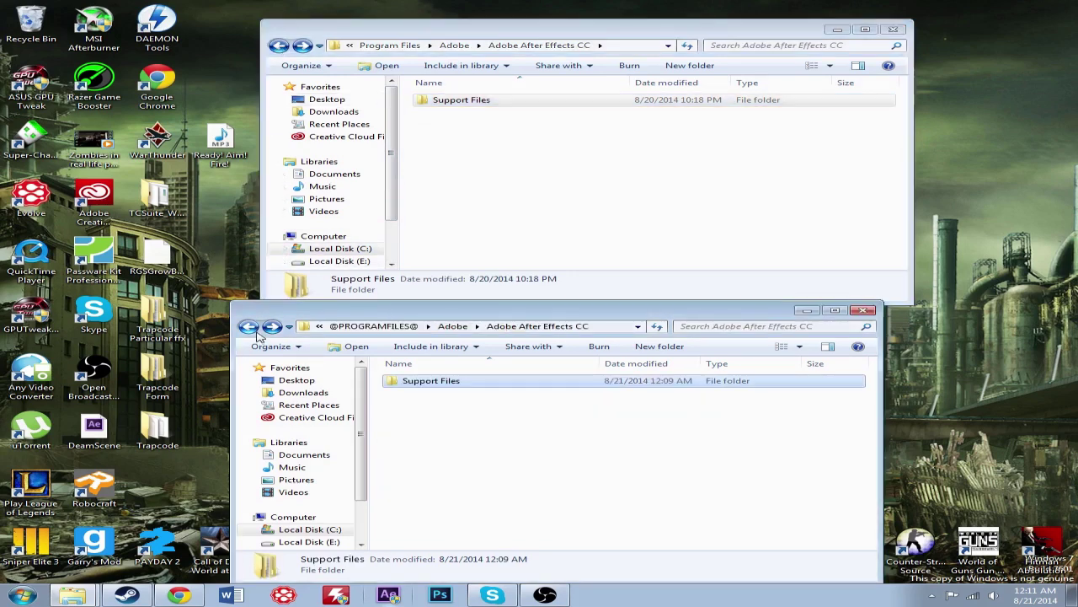
left_click(249, 326)
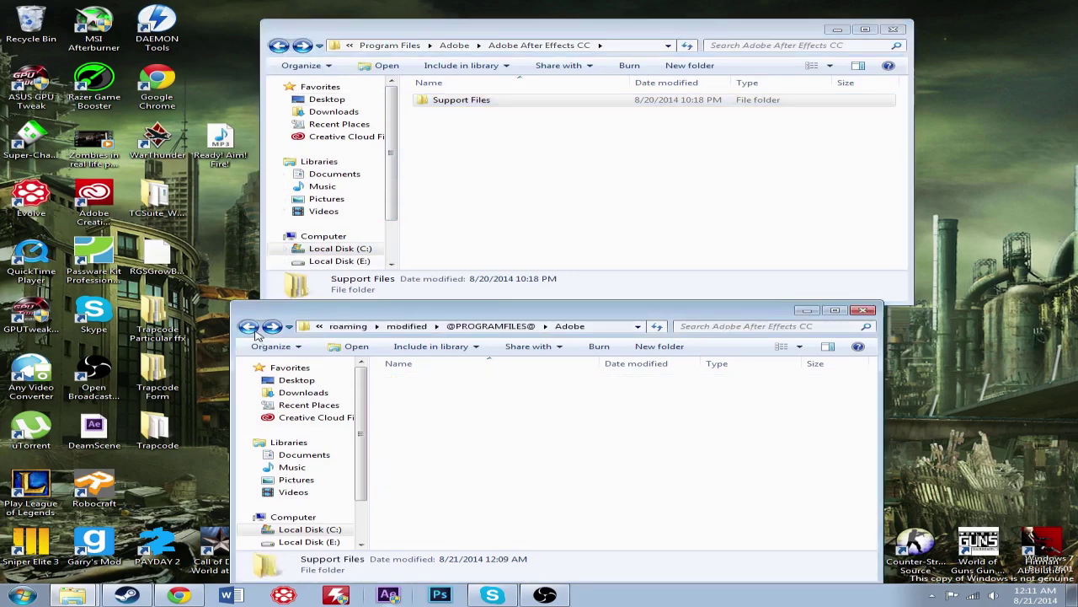
left_click(278, 46)
double_click(506, 138)
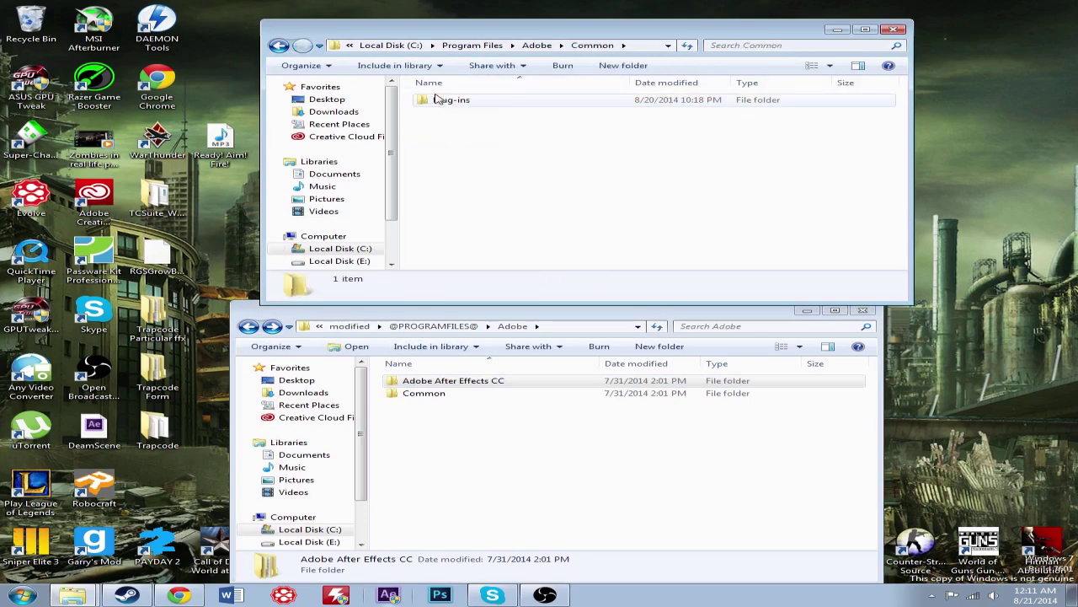
double_click(421, 393)
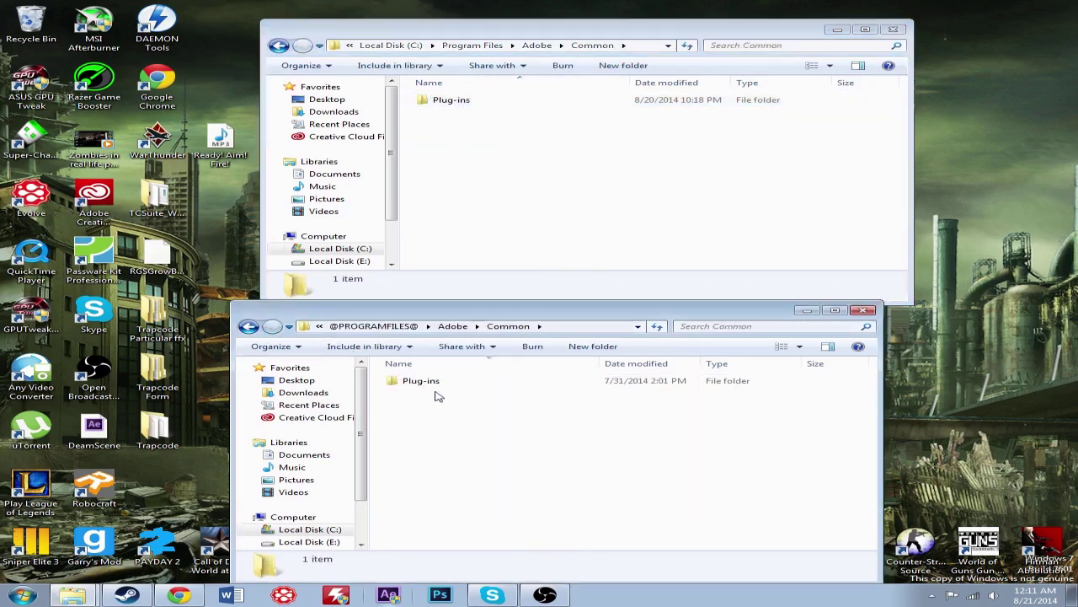
Step: Open Plug-ins > 7.0 > MediaCore inside the Common folder in both Explorer windows
double_click(508, 101)
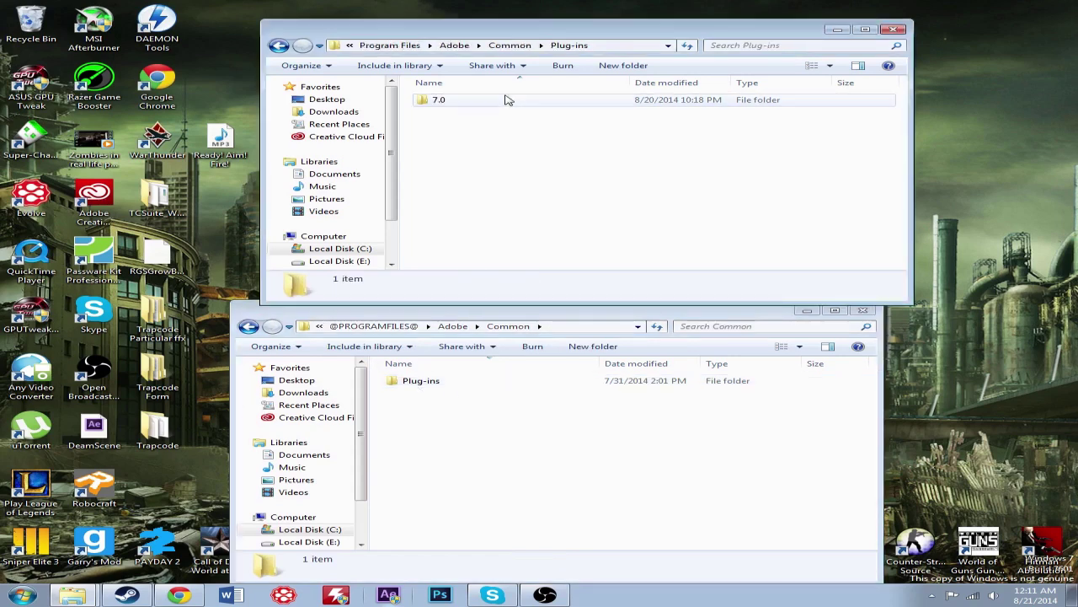
double_click(431, 385)
left_click(437, 386)
double_click(436, 391)
double_click(520, 100)
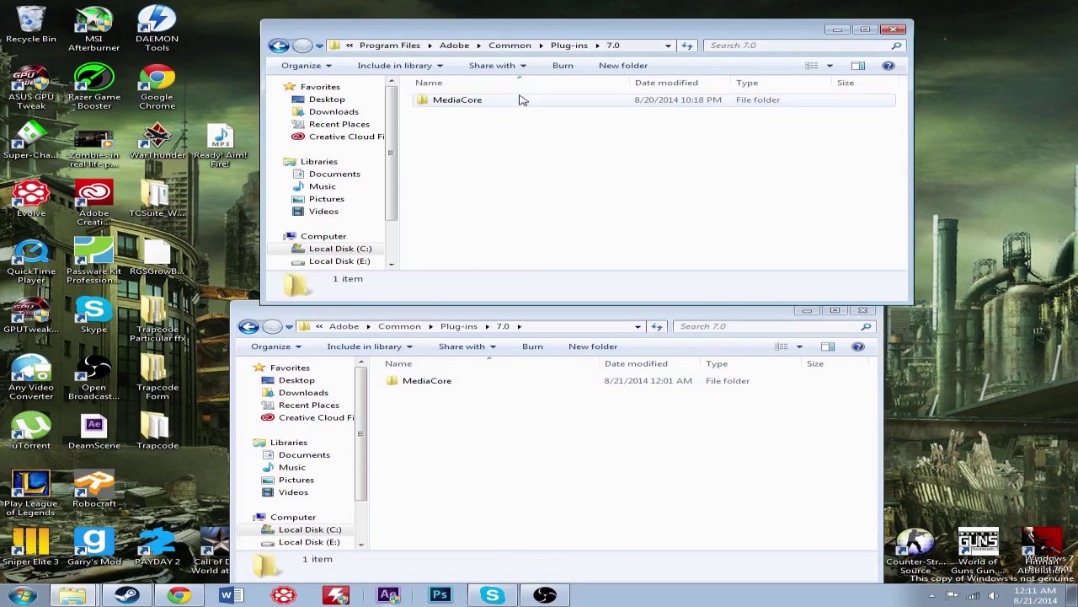
double_click(431, 381)
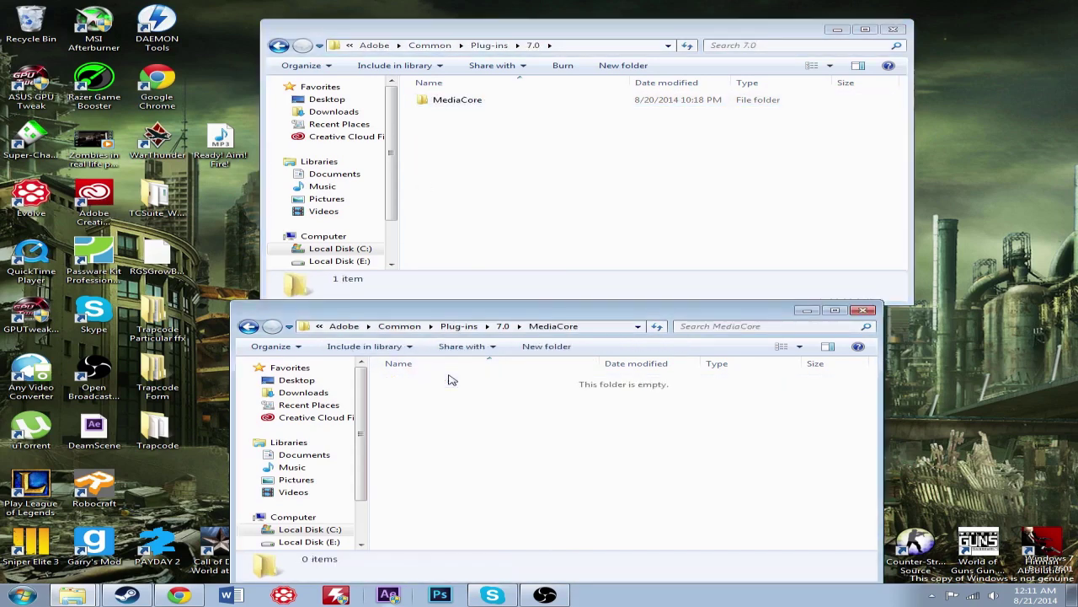
double_click(496, 103)
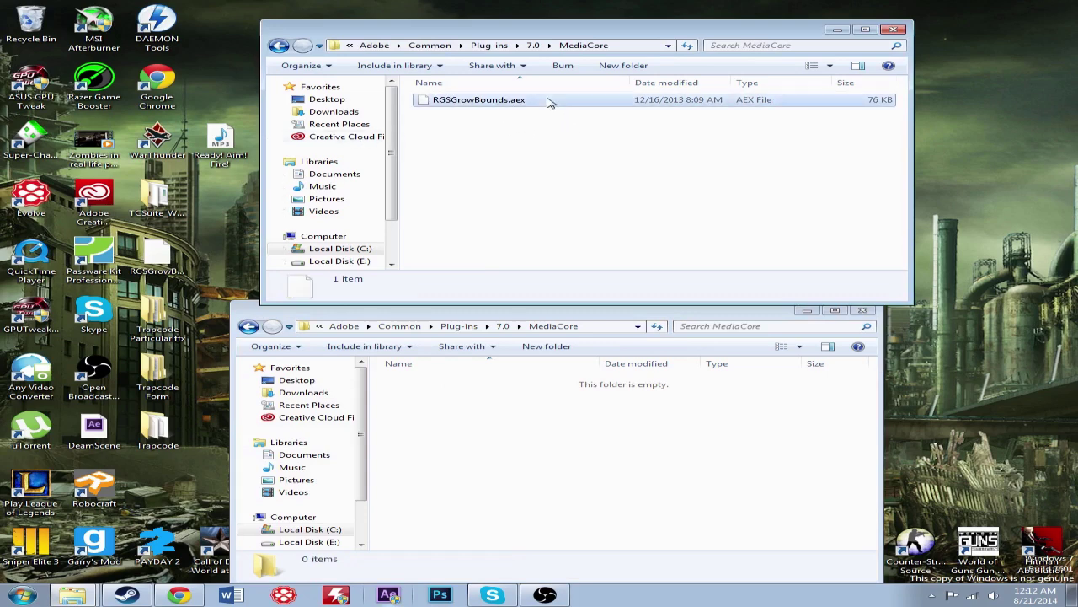
Step: Copy RGSGrowBounds.aex from the Program Files MediaCore folder into the sandbox MediaCore folder, granting administrator permission
left_click(547, 101)
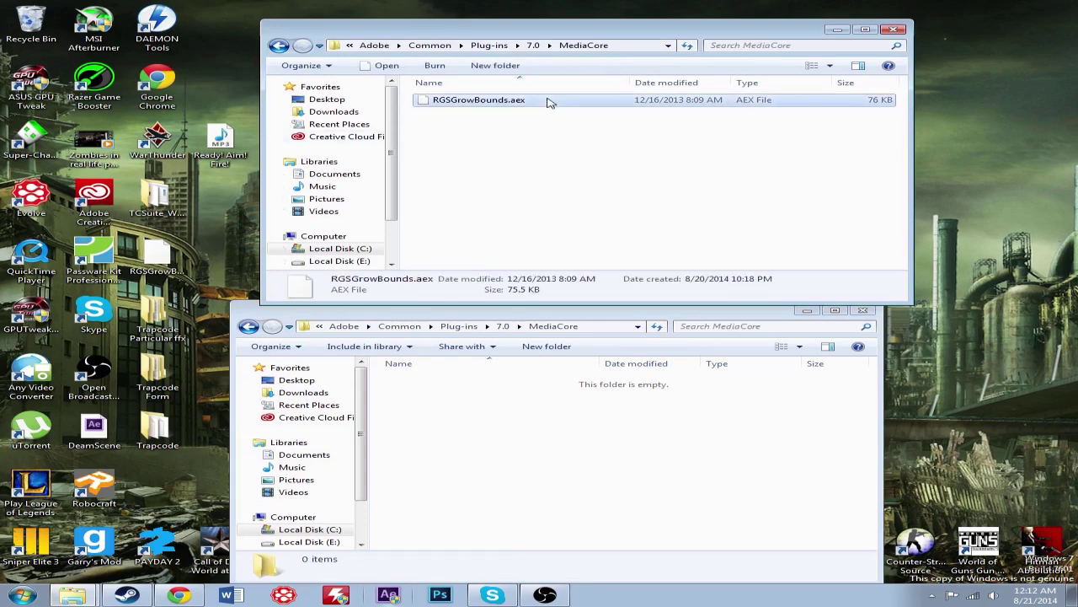
left_click_drag(548, 102, 537, 455)
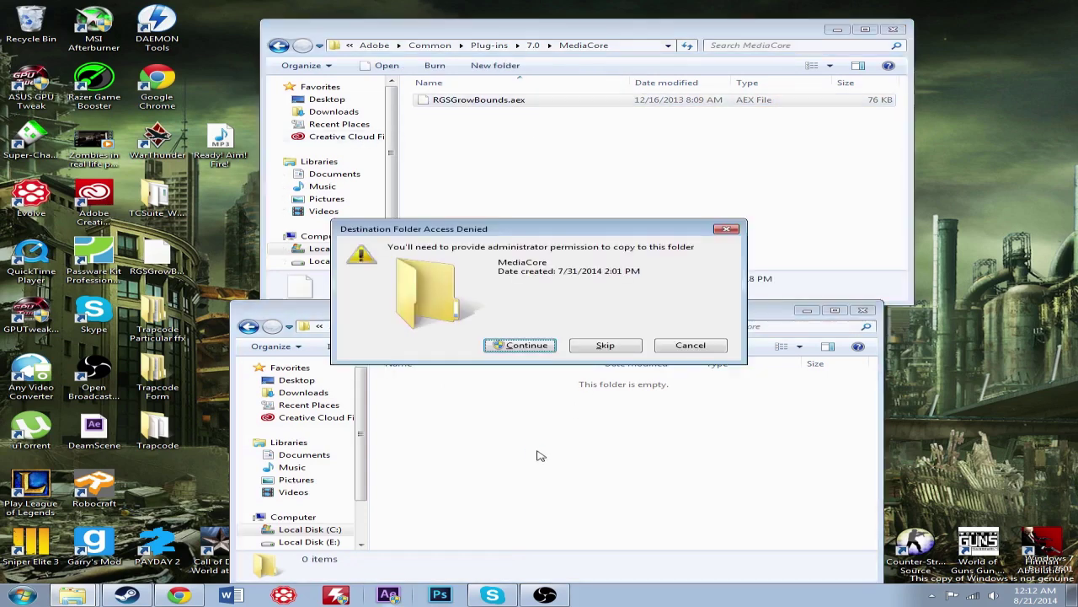
left_click(532, 348)
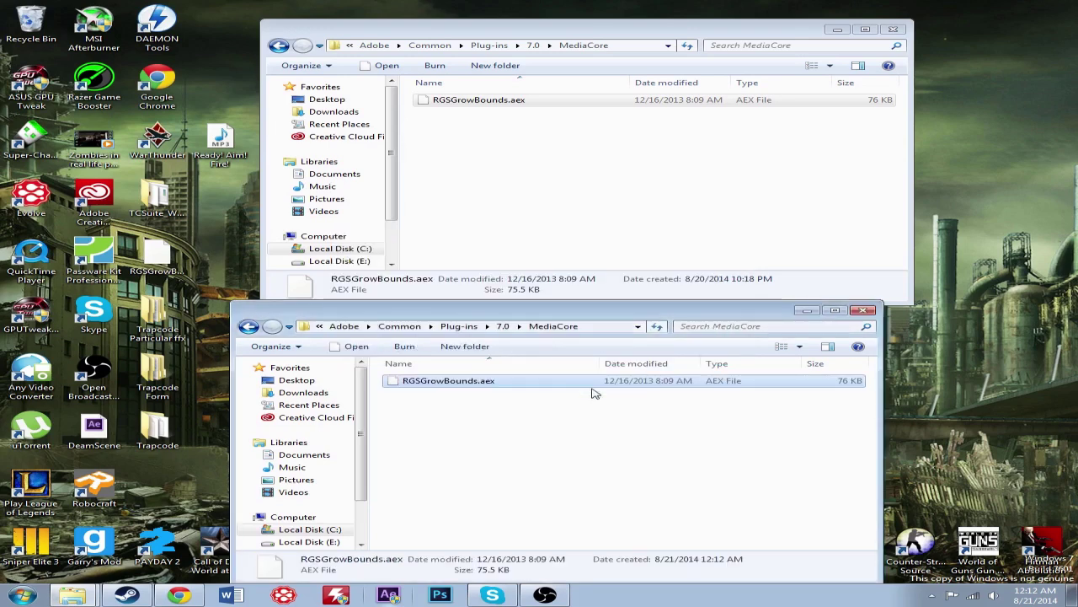
Step: Go back from MediaCore to the Adobe folder in both Explorer windows
left_click(247, 327)
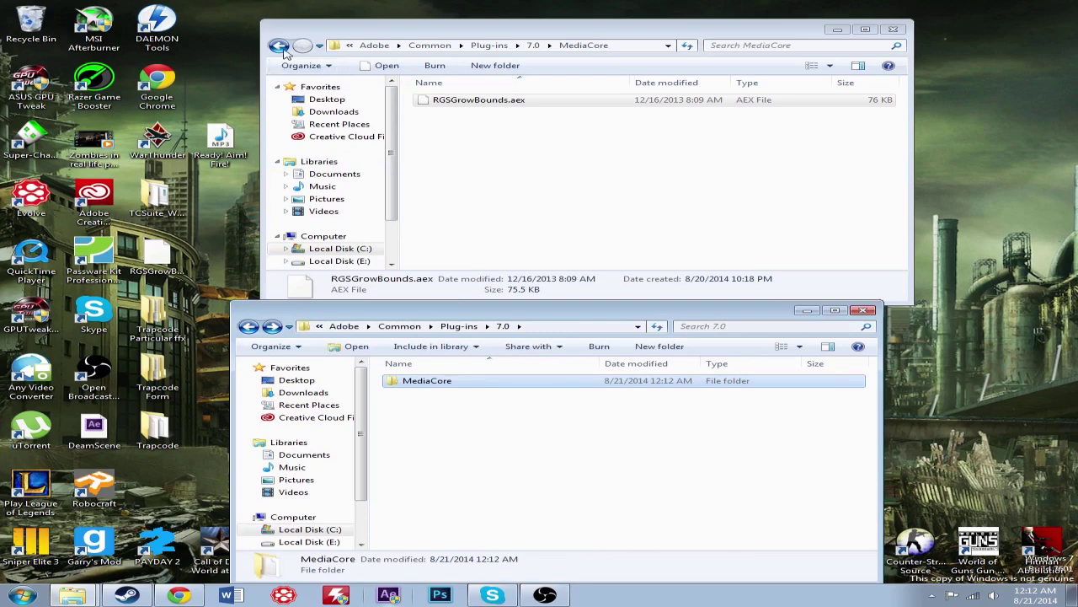
left_click(281, 48)
left_click(247, 326)
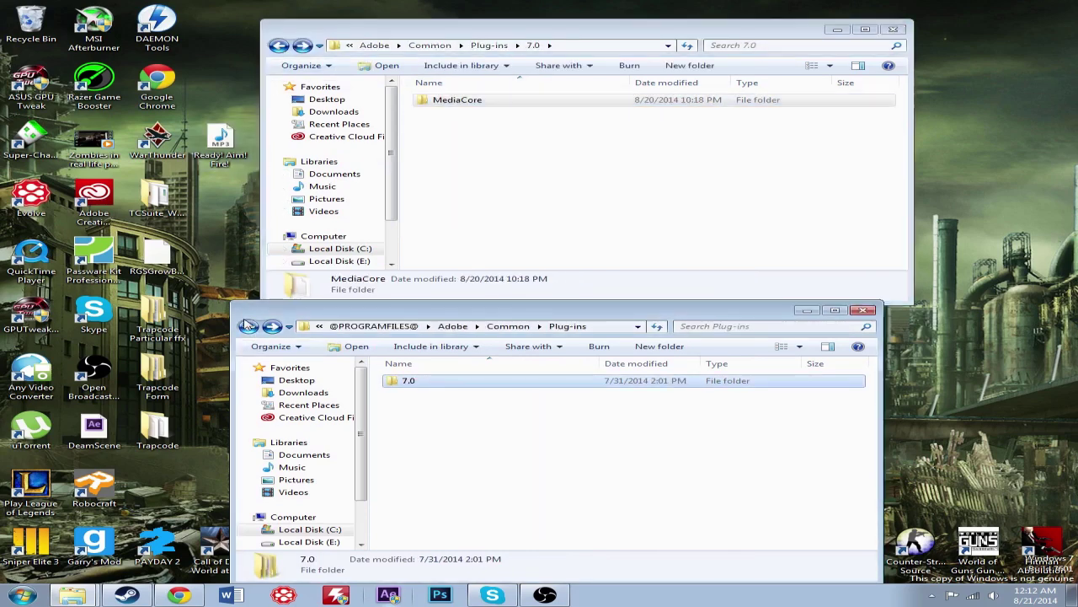
left_click(279, 45)
left_click(278, 45)
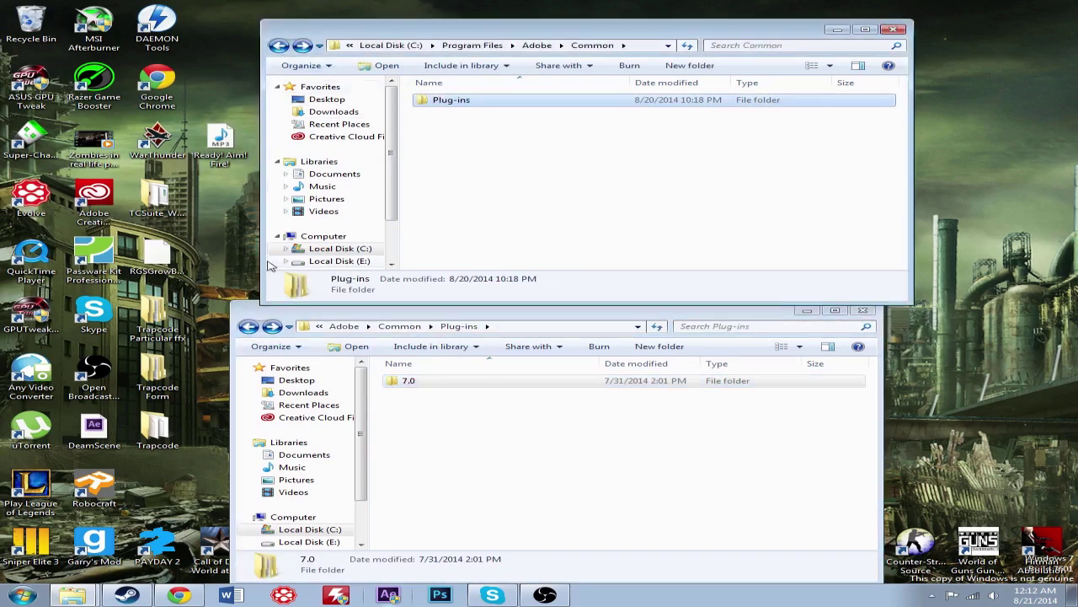
left_click(248, 326)
left_click(248, 326)
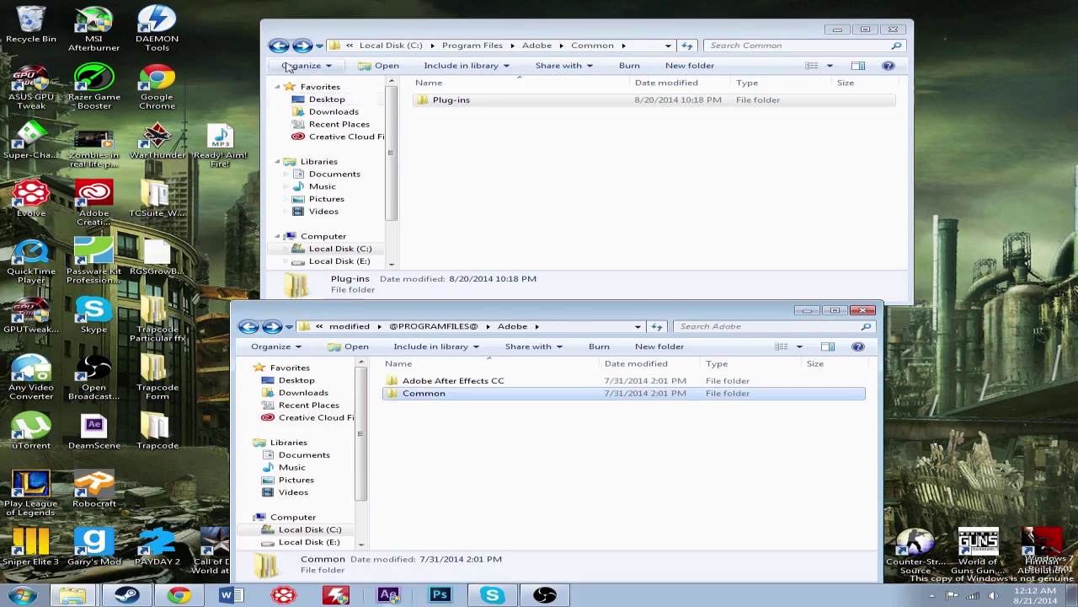
left_click(278, 46)
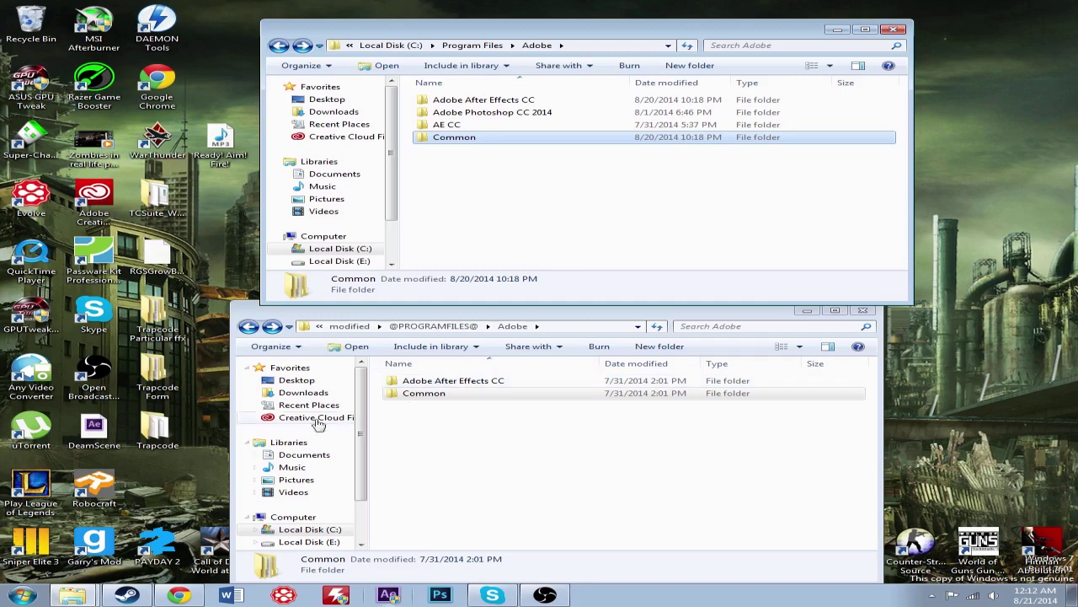
Step: Open Adobe After Effects CC > Support Files > Presets in the sandbox window to check the copied preset folders
left_click(208, 473)
double_click(467, 381)
double_click(472, 382)
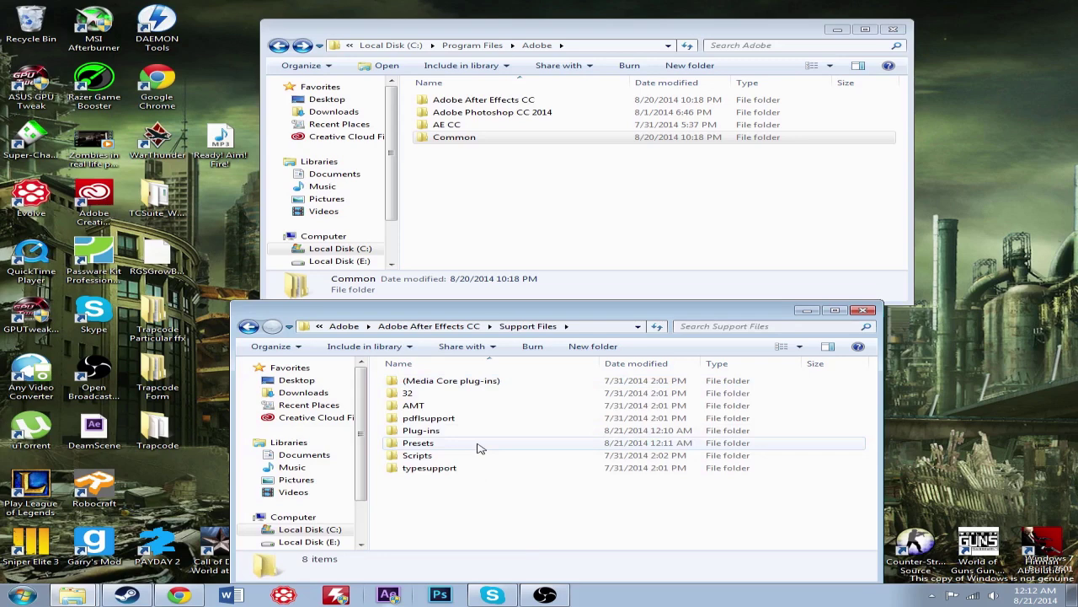
double_click(477, 445)
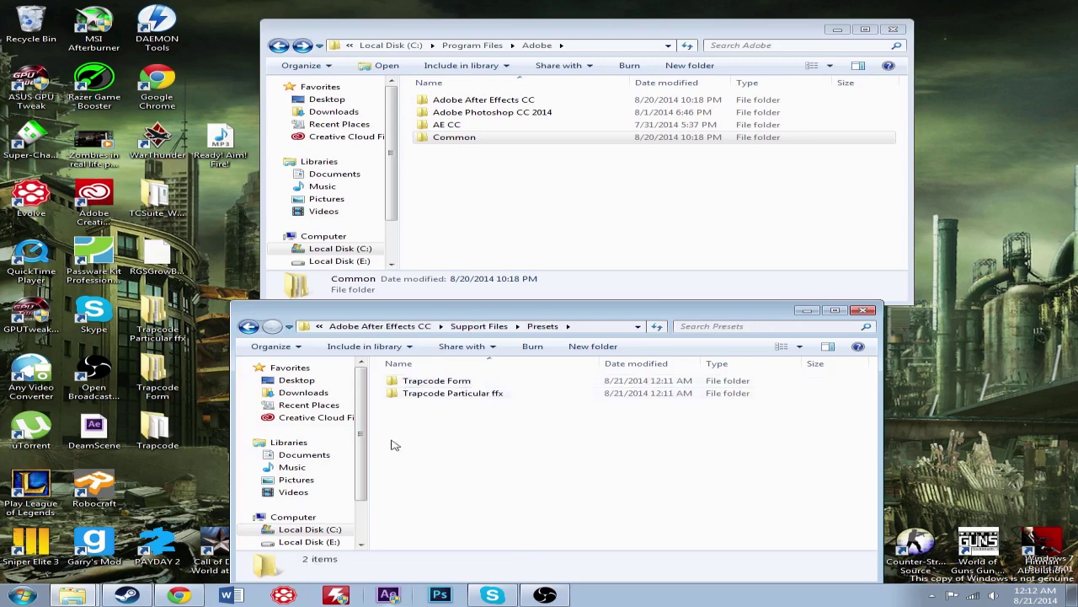
Step: Open the Syncronizer V3 Plugin archive from the Downloads folder in a new Explorer window
mouse_move(473, 316)
left_mouse_down()
mouse_move(611, 284)
mouse_move(491, 322)
left_mouse_up()
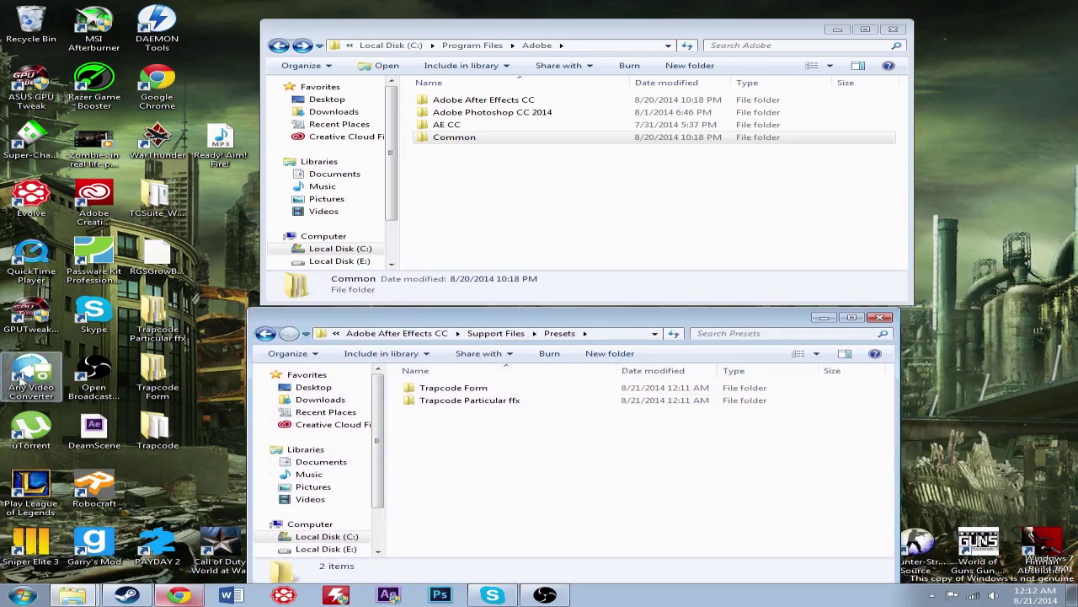
left_click(87, 577)
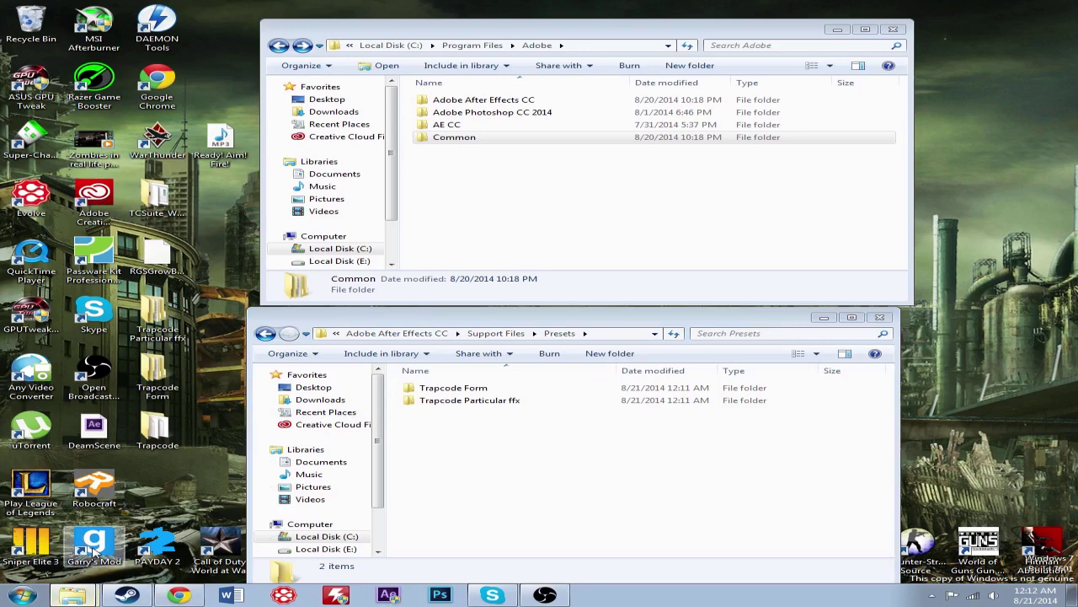
middle_click(73, 595)
left_click(341, 93)
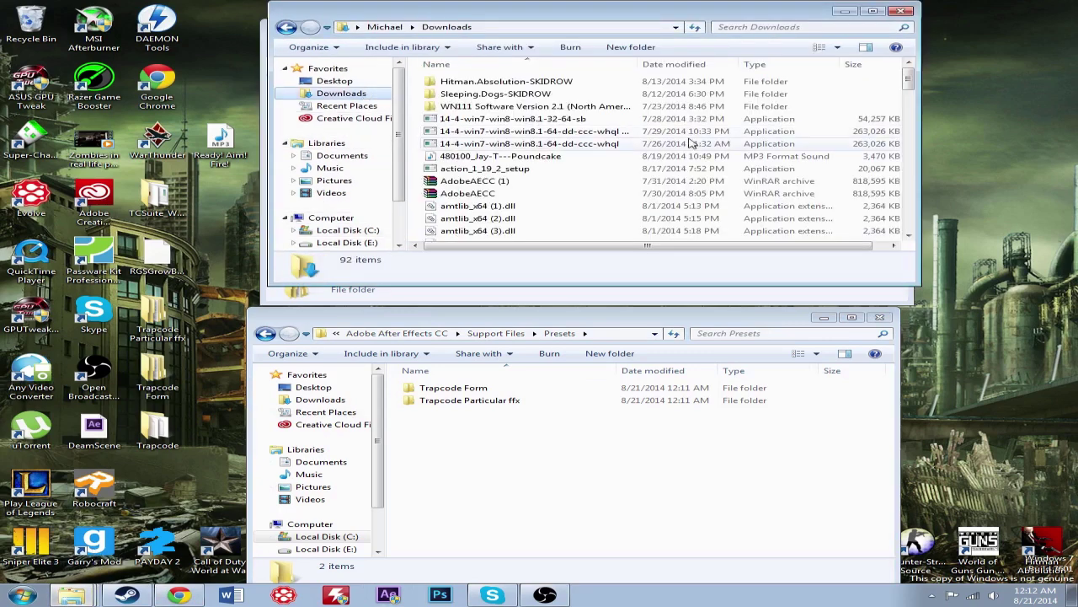
scroll(548, 135, "down", 2)
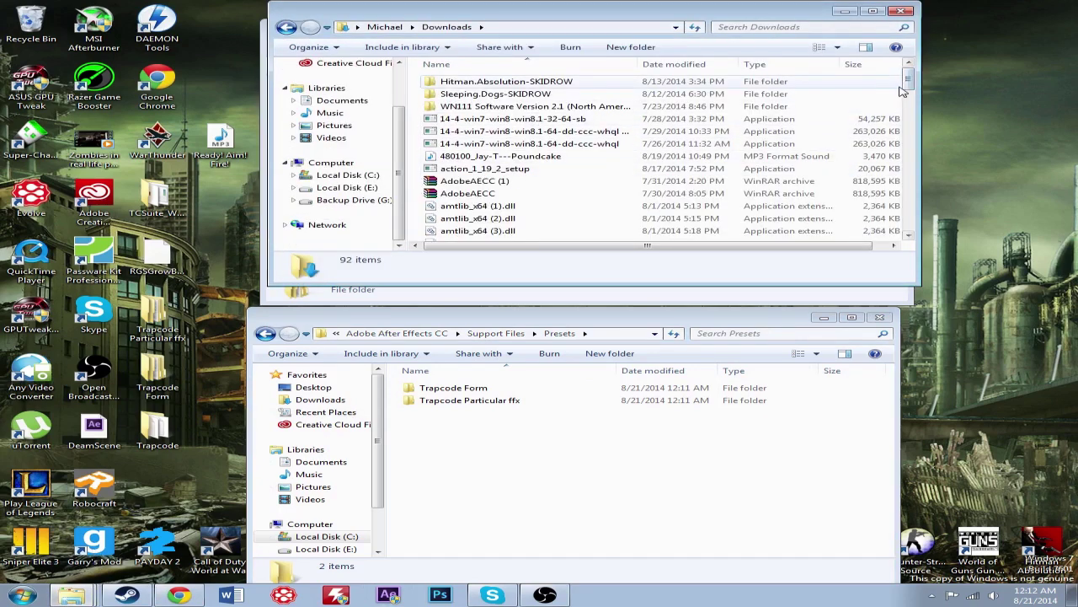
left_click_drag(905, 87, 934, 237)
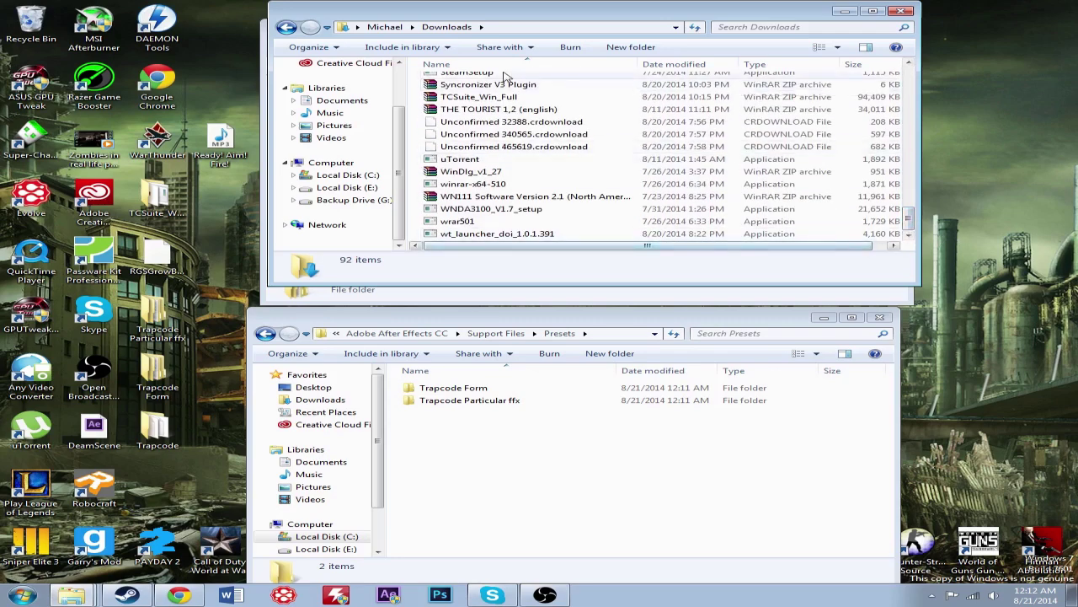
left_click(504, 86)
double_click(503, 86)
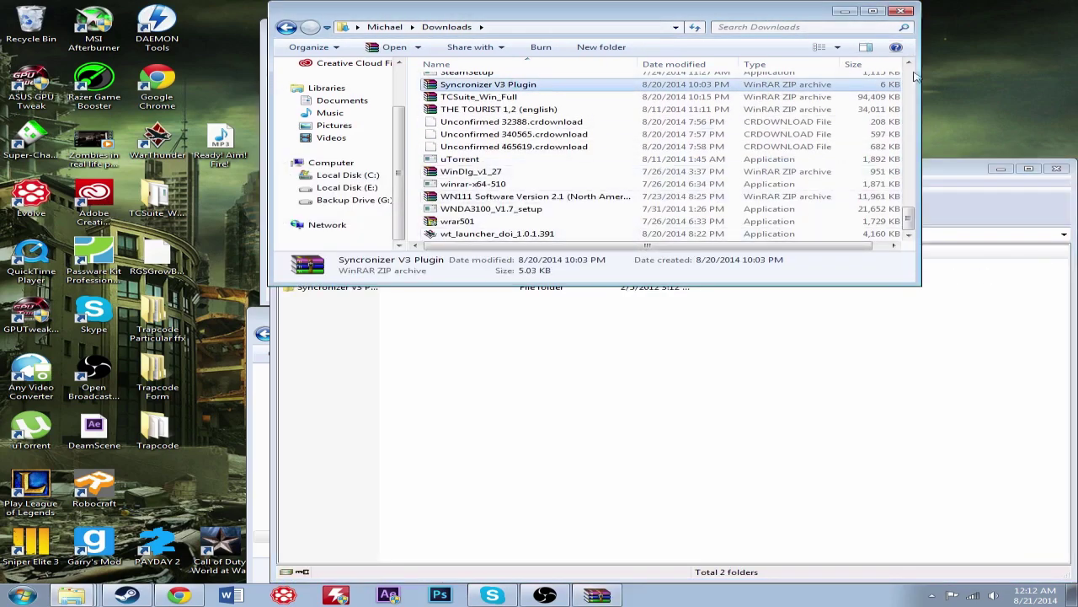
Step: Extract SyncronizerV3.ffx from the archive's Syncronizer V3 Plugin folder to the Desktop
left_click(979, 189)
double_click(421, 287)
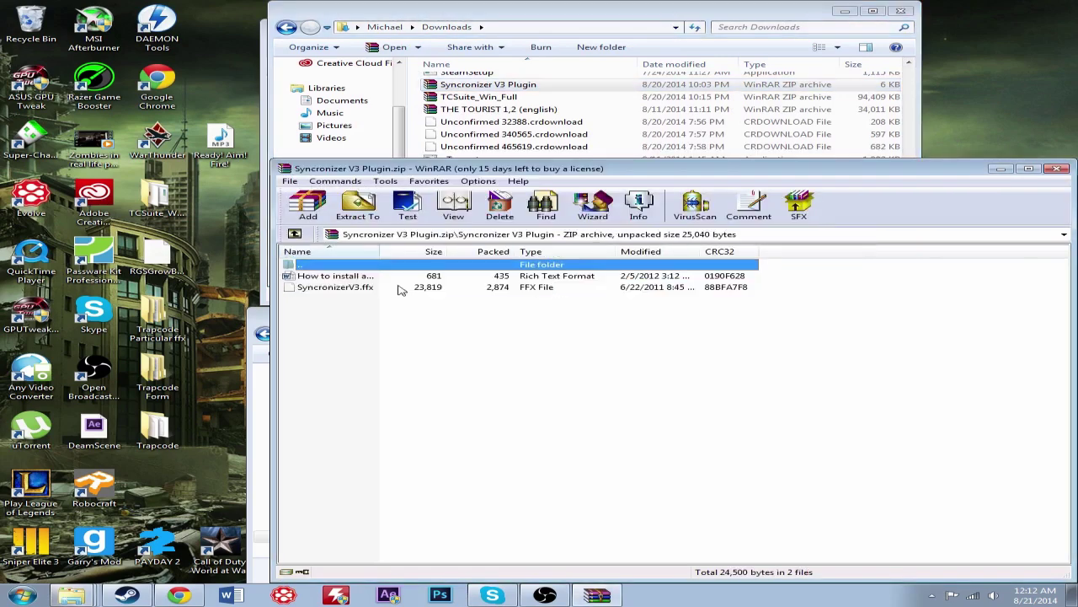
left_click(404, 288)
key("alt+e")
double_click(725, 306)
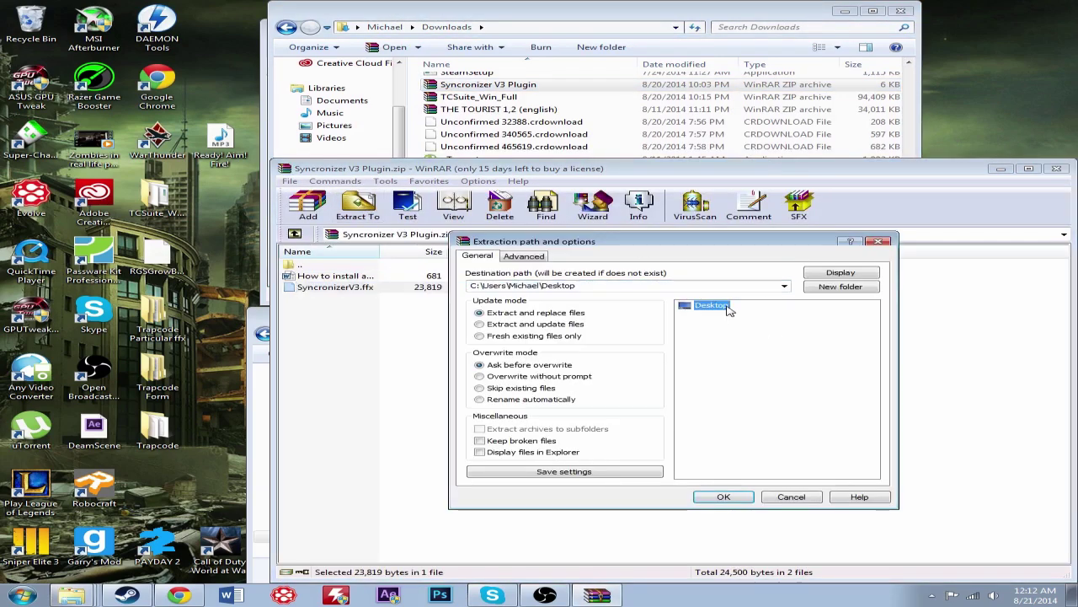
left_click(738, 497)
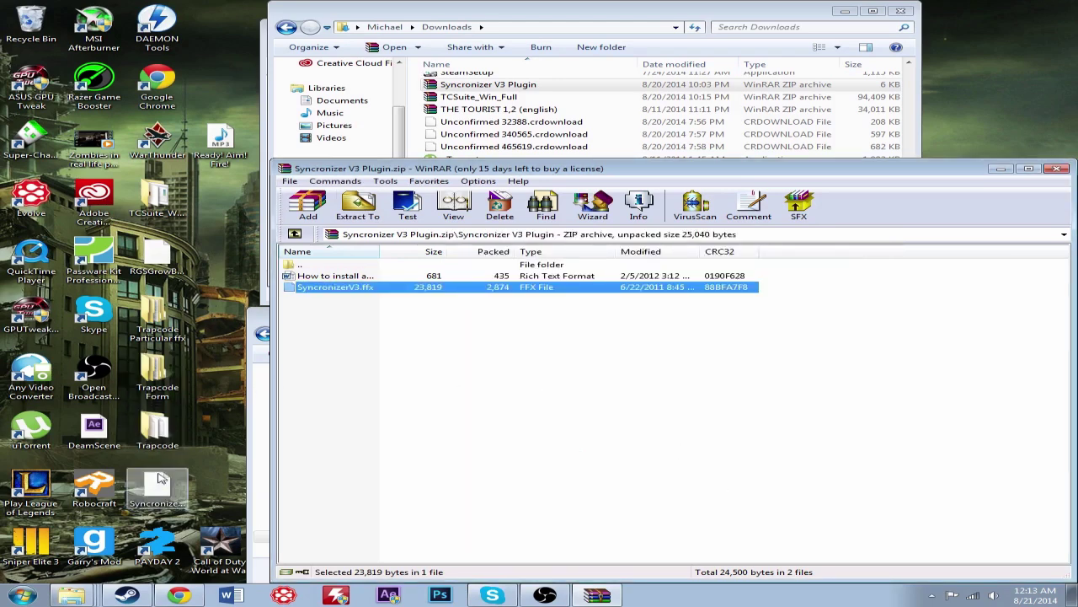
Step: Move the extracted SyncronizerV3.ffx from the desktop into the After Effects Presets folder and close the archive and Explorer windows
left_click(1058, 170)
key("alt+Left")
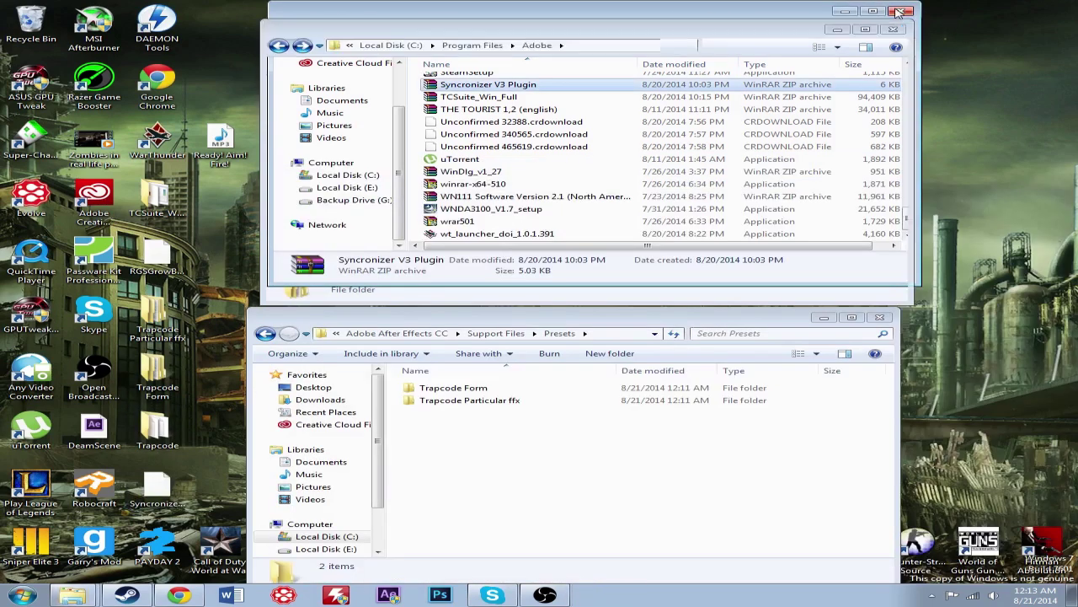
left_click_drag(156, 479, 413, 428)
left_click(520, 345)
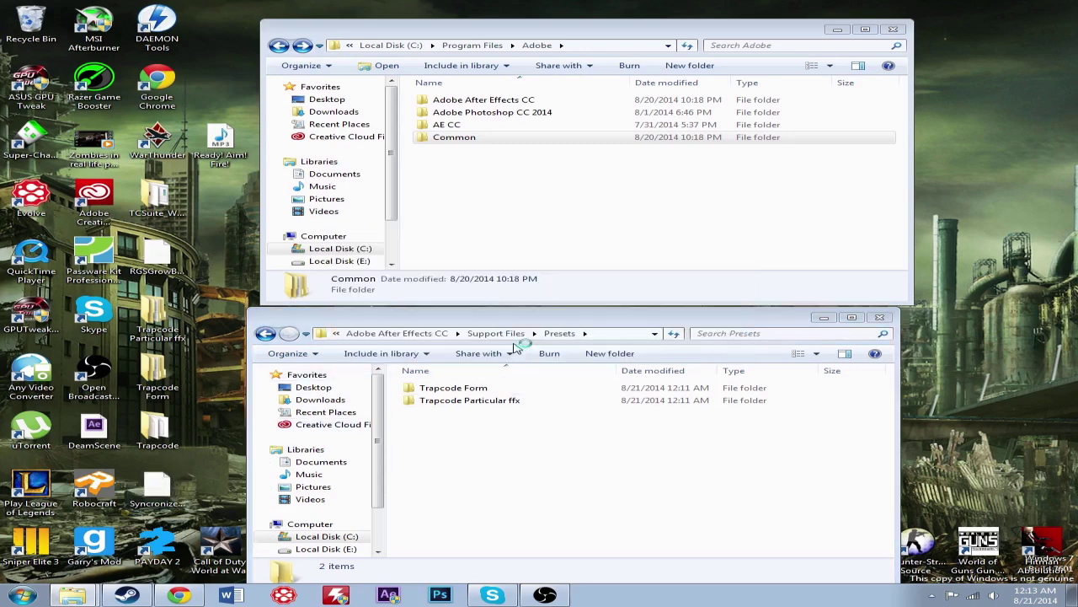
left_click(881, 320)
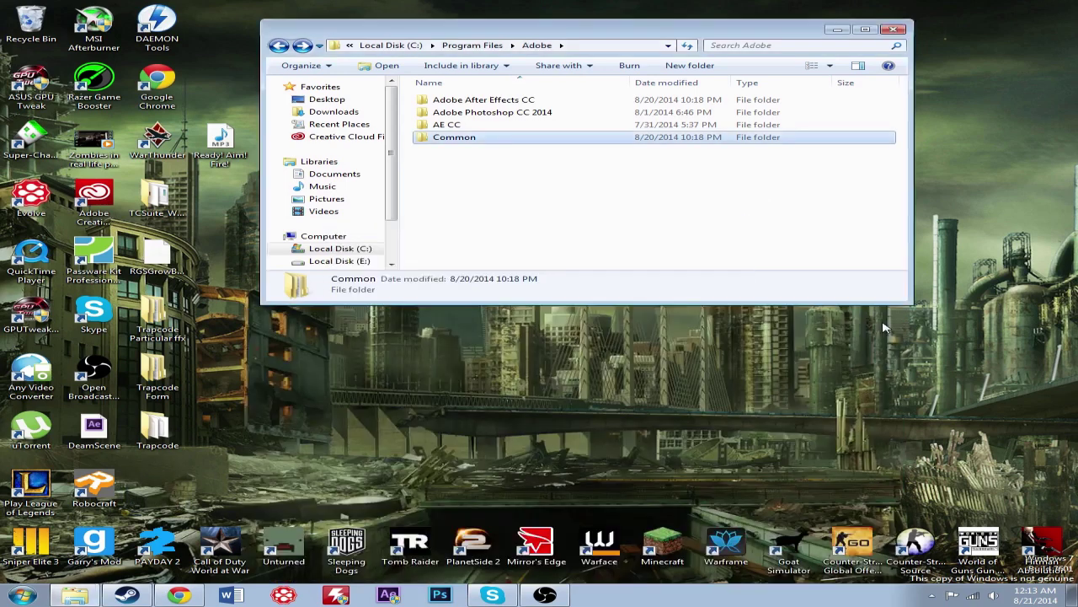
left_click(895, 29)
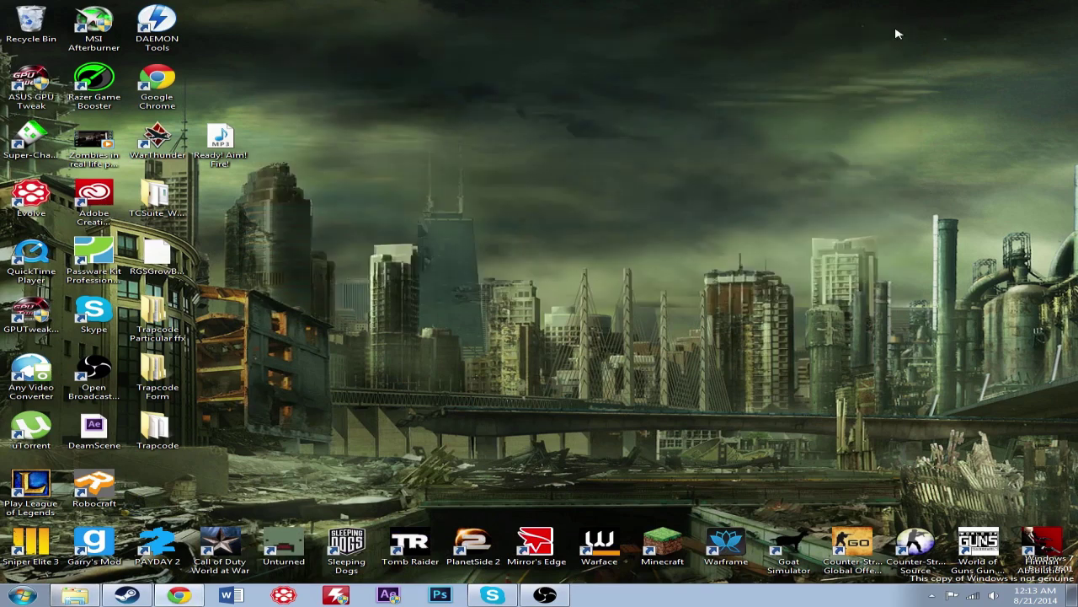
Step: Switch to After Effects CC, open the recent project 100 sub goal.aep and collapse the Warframe1.wma layer
left_click(389, 595)
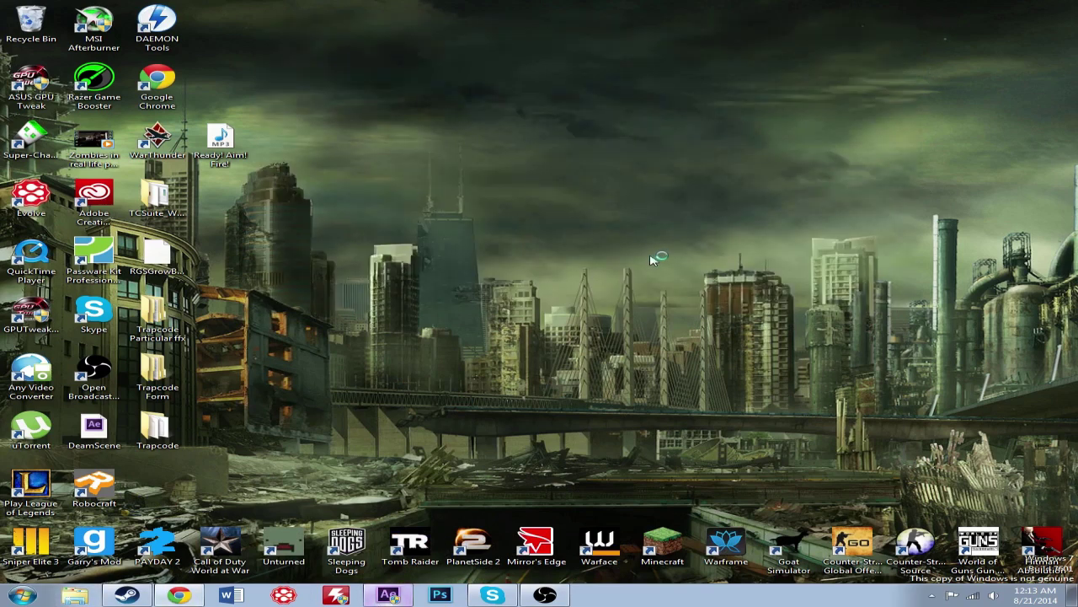
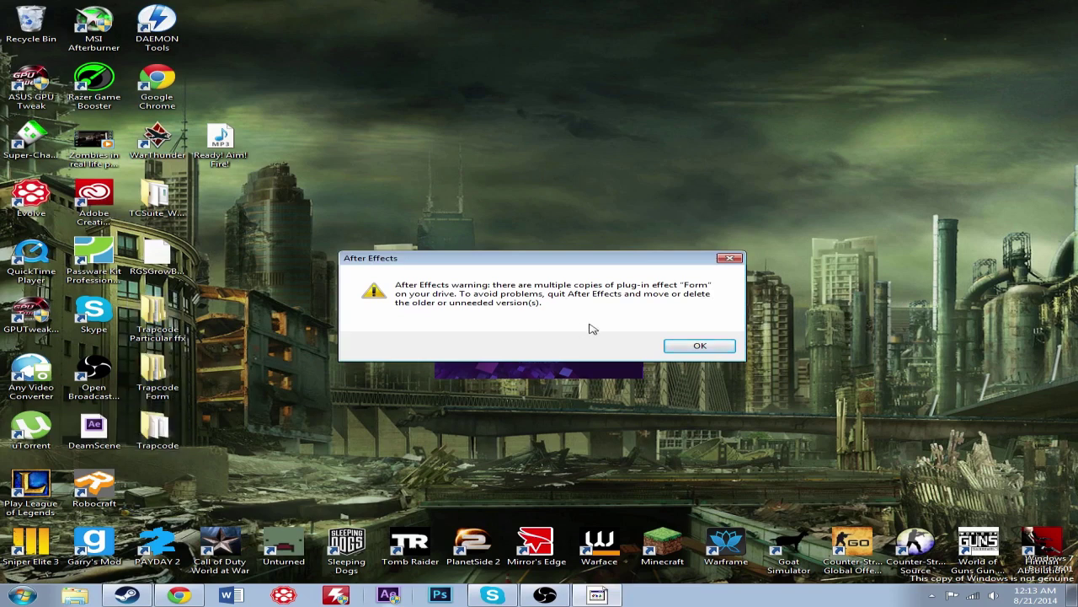
left_click(693, 347)
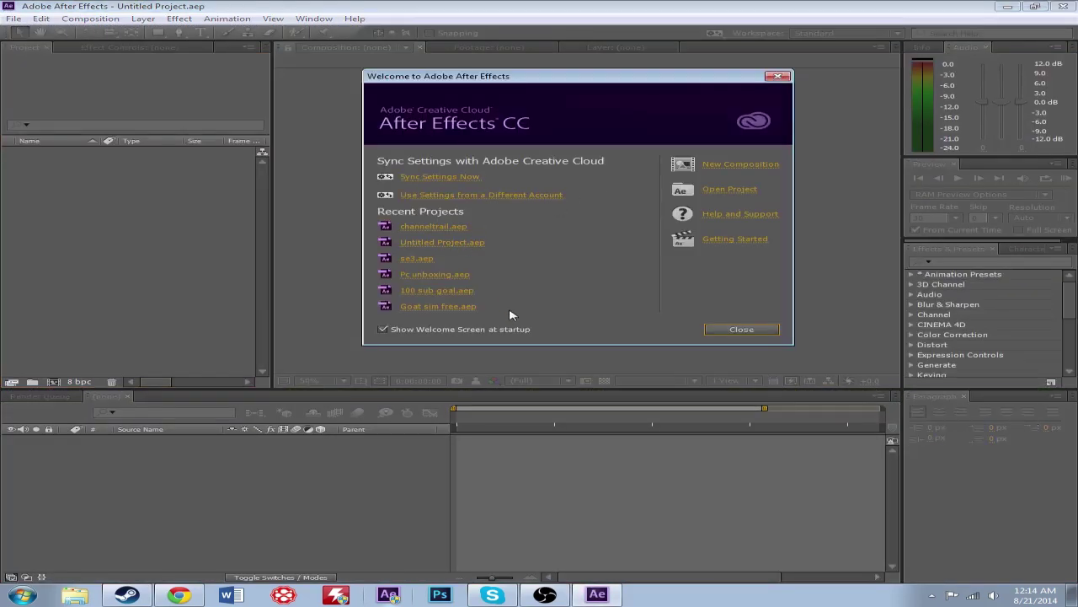
left_click(449, 292)
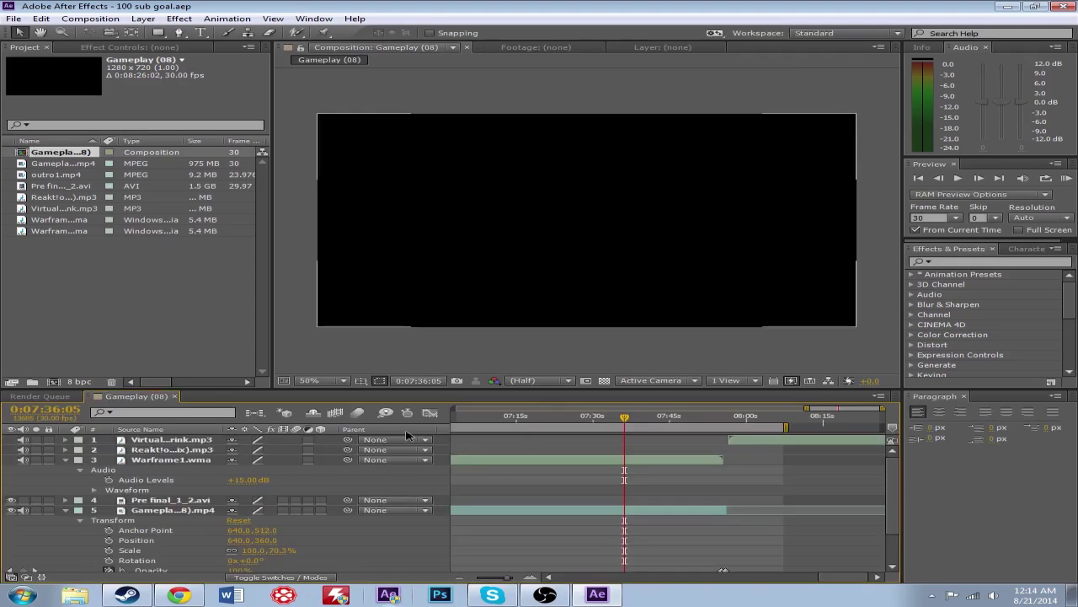
left_click(67, 459)
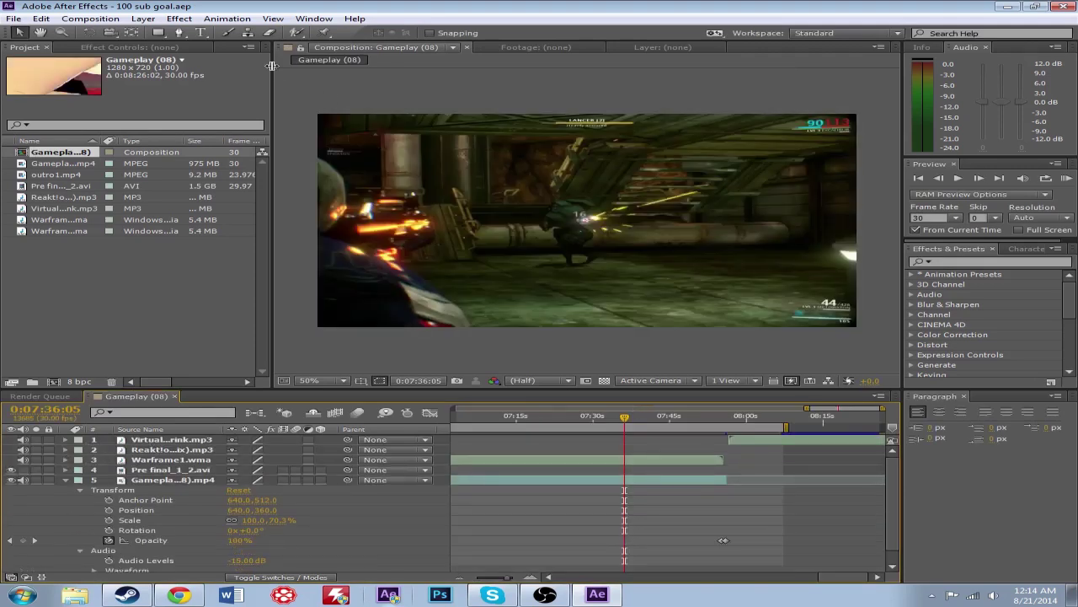
Step: Try the Trapcode Form effect on the Warframe1.wma layer, expanding its Base Form settings before removing it
left_click(179, 19)
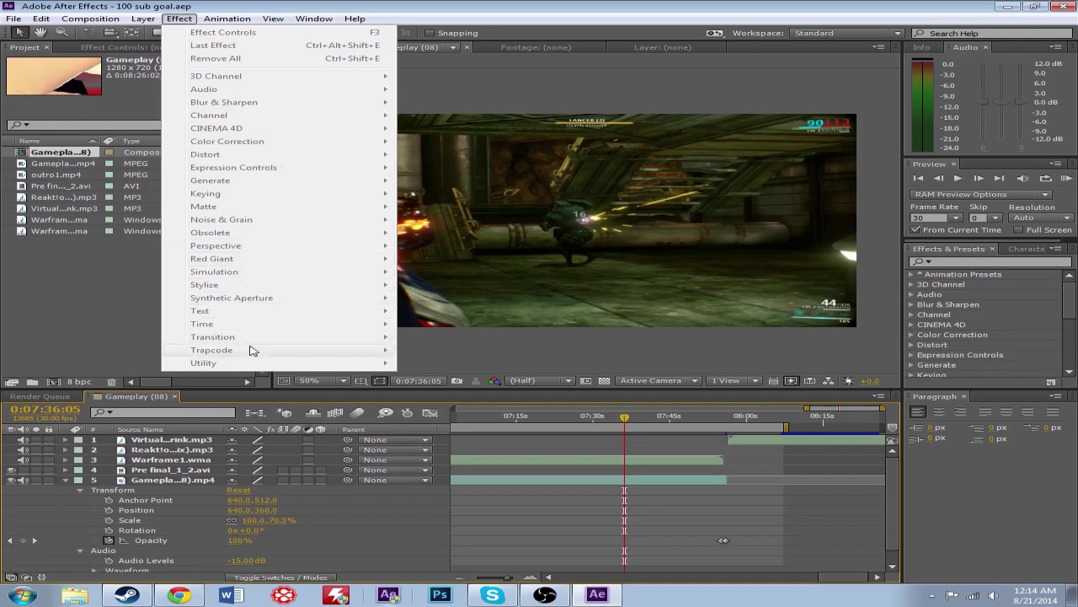
left_click(192, 445)
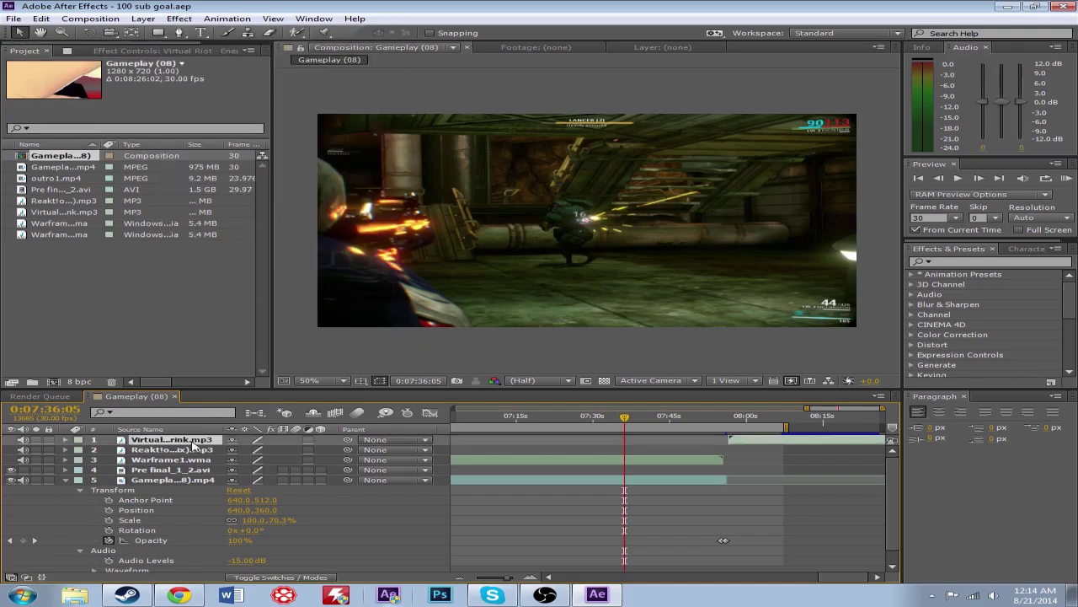
left_click(190, 461)
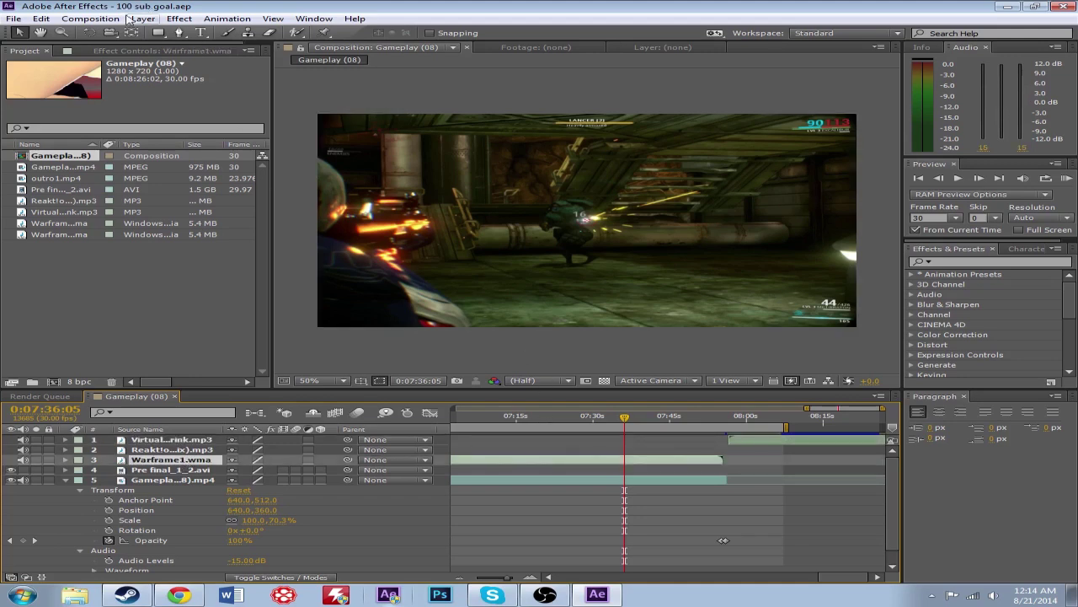
left_click(166, 22)
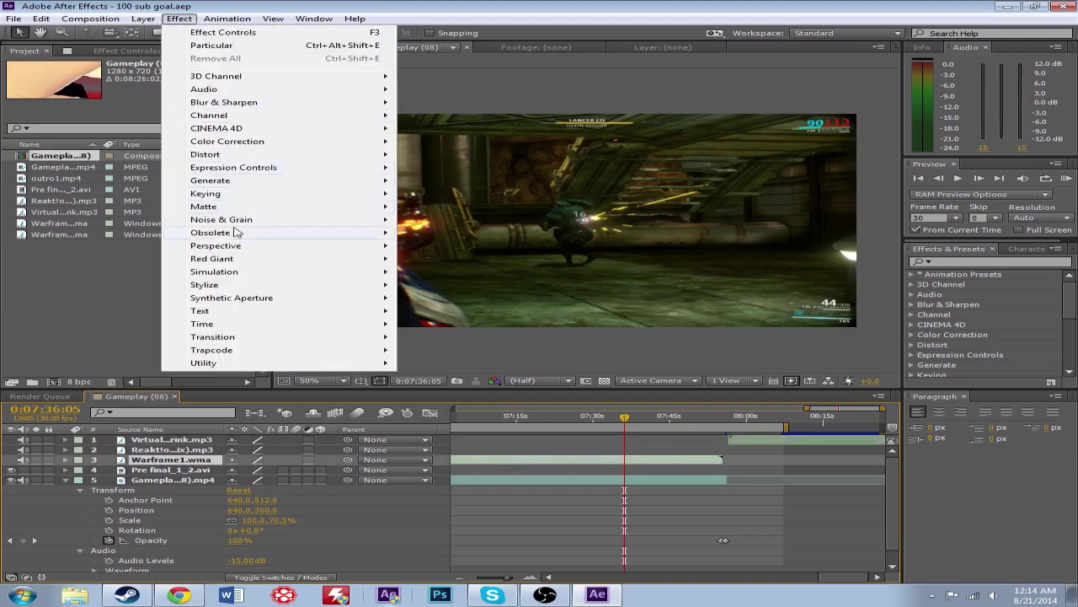
mouse_move(234, 259)
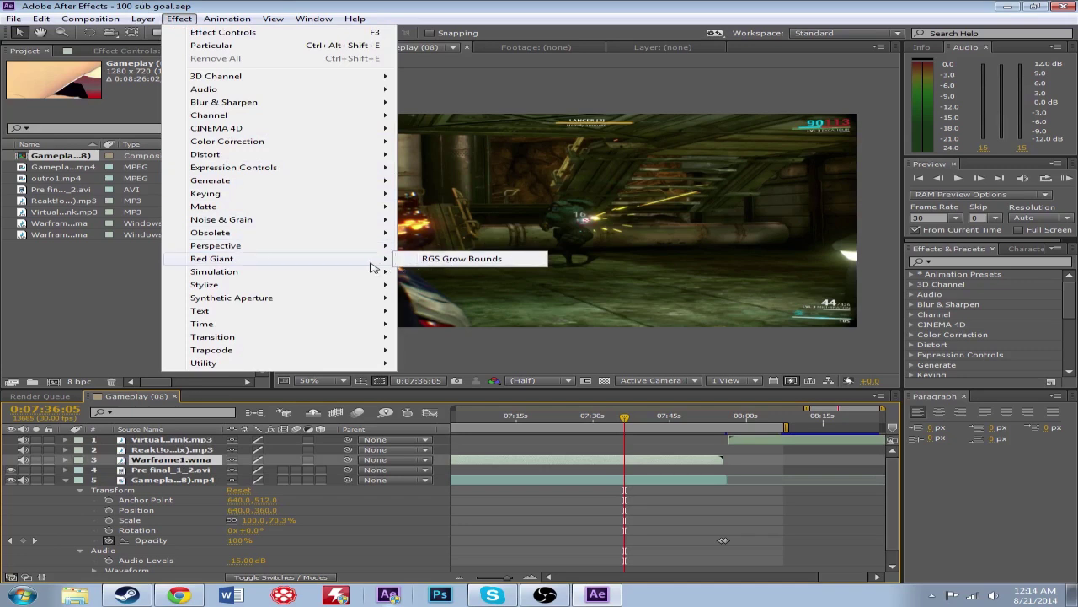
mouse_move(354, 352)
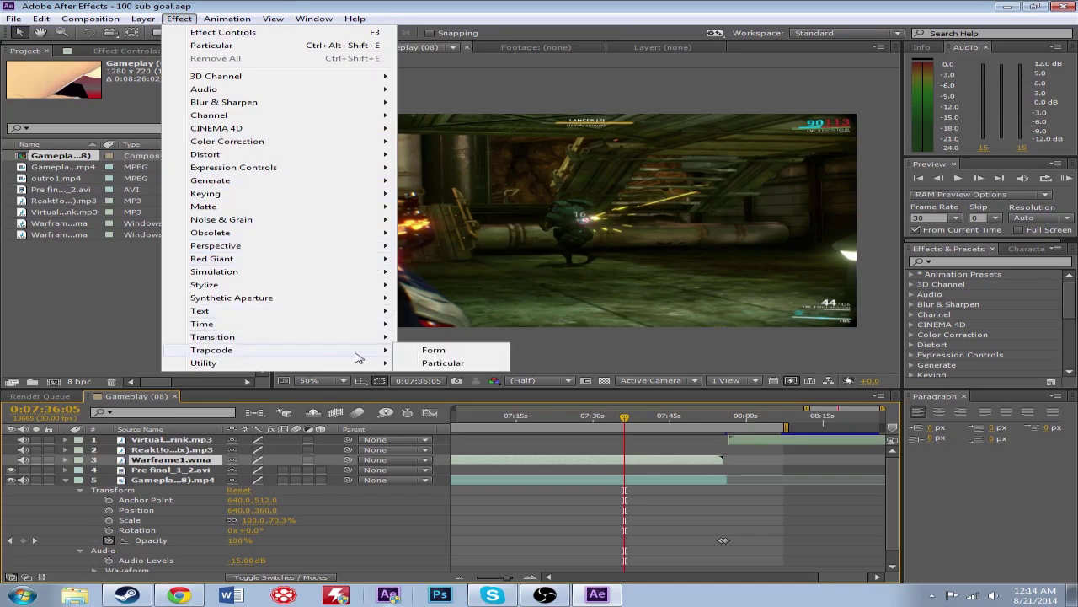
left_click(439, 351)
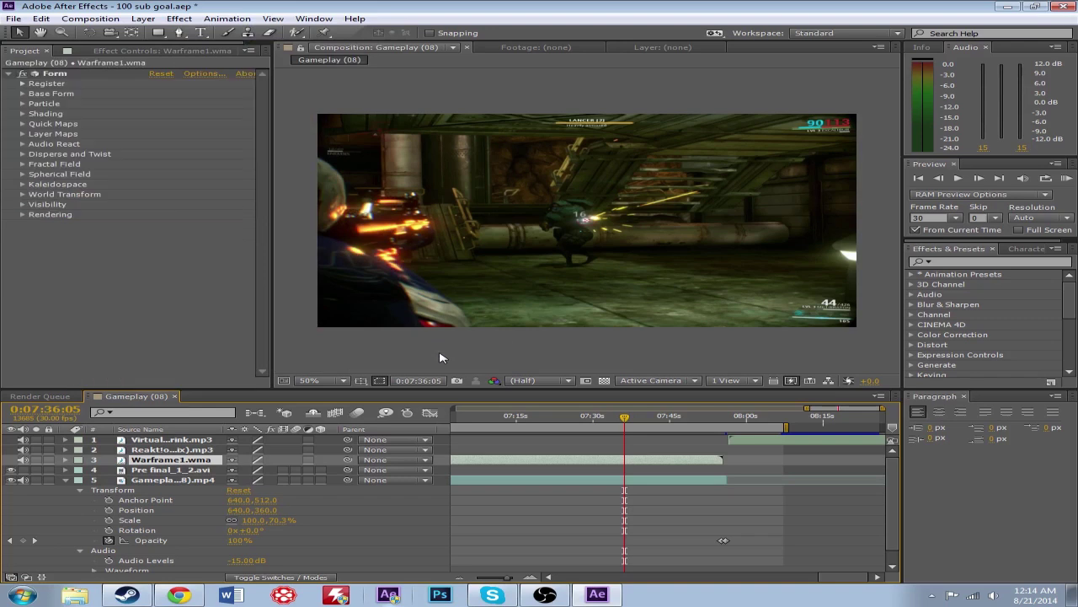
left_click(23, 94)
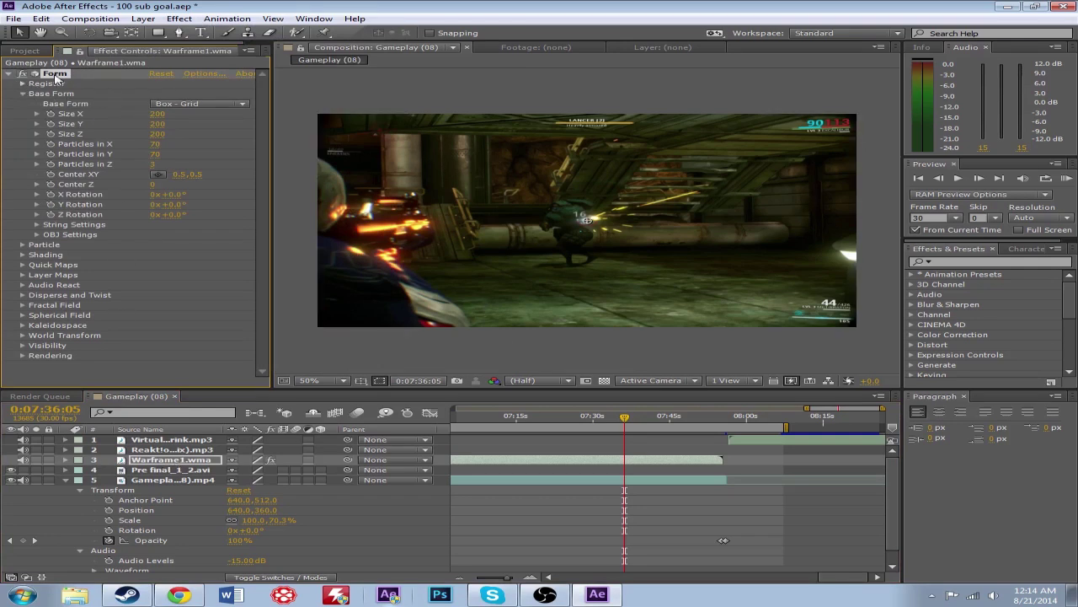
key("Delete")
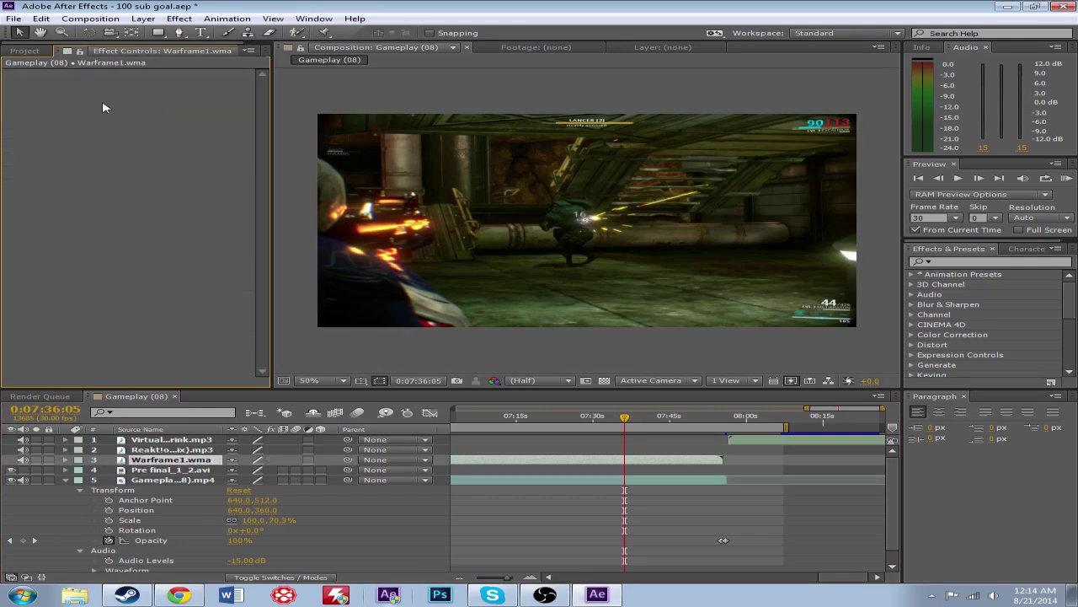
Step: Add a text box reading "HS is cool" near the middle of the composition, widened to fit one line
left_click(202, 32)
left_click_drag(523, 184, 671, 211)
type("HS")
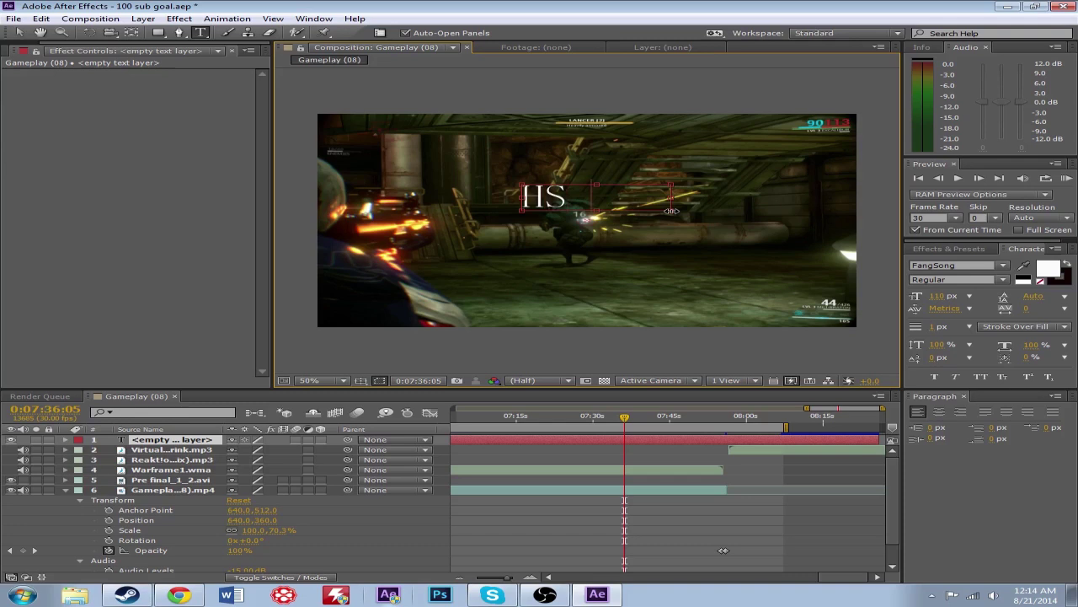
type(" is")
left_click_drag(672, 199, 753, 199)
type("cool")
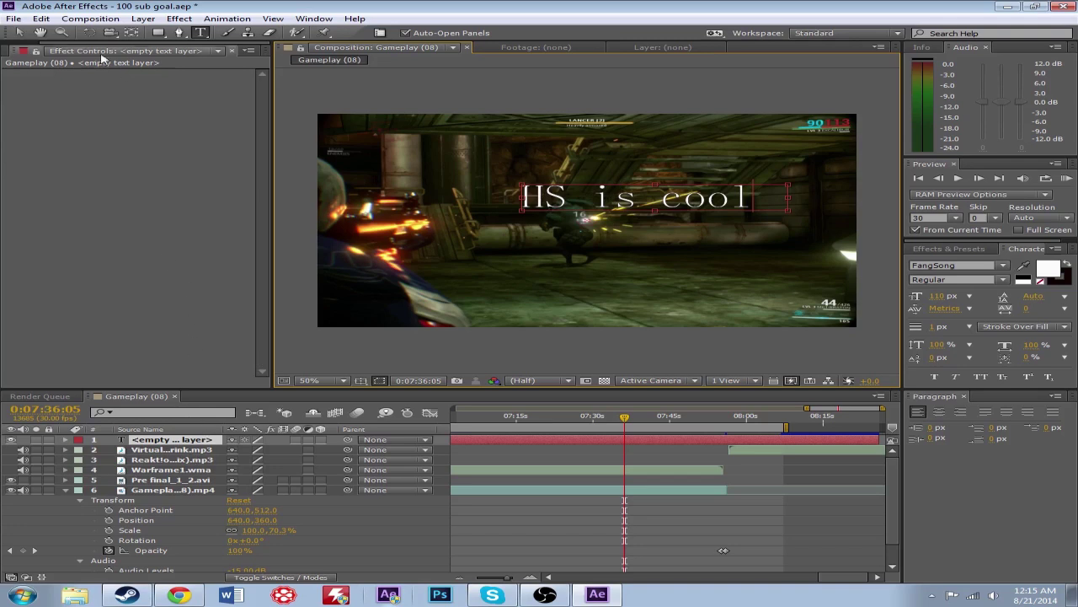
Step: Try the Trapcode Form effect on the "HS is cool" text layer and remove it
left_click(179, 19)
mouse_move(345, 350)
left_click(434, 350)
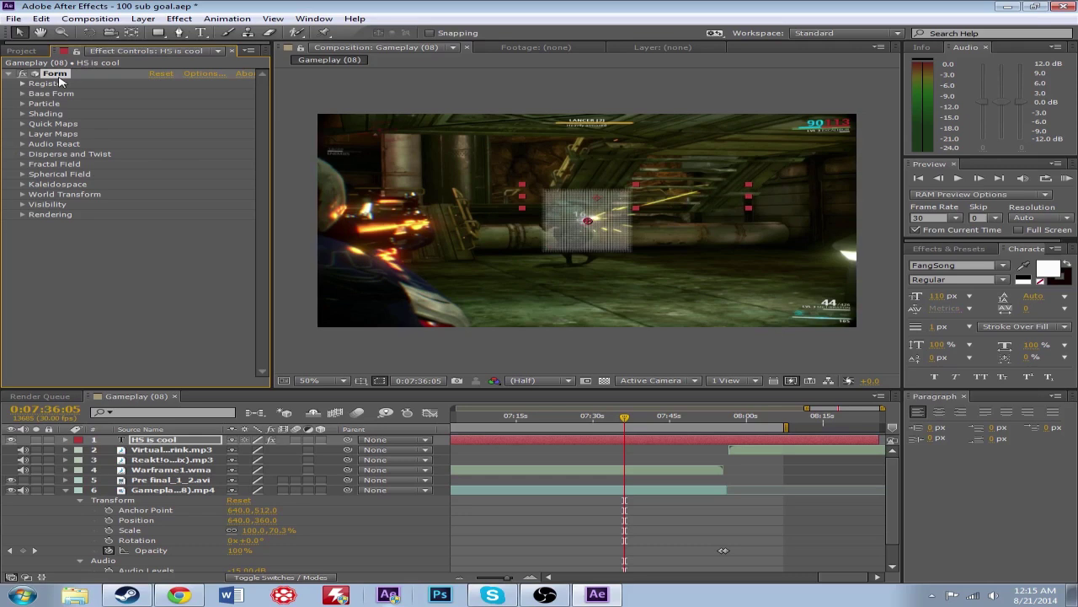
key("Delete")
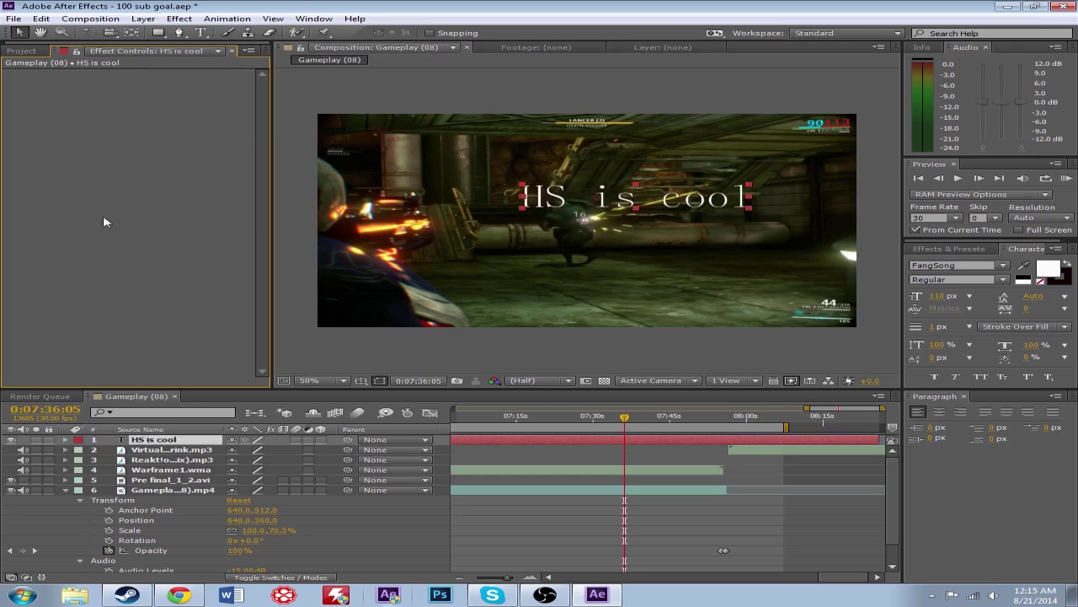
Step: Apply Trapcode Particular to the "HS is cool" text layer and preview the particles by moving the current time to about 0:07:26:19
left_click(187, 20)
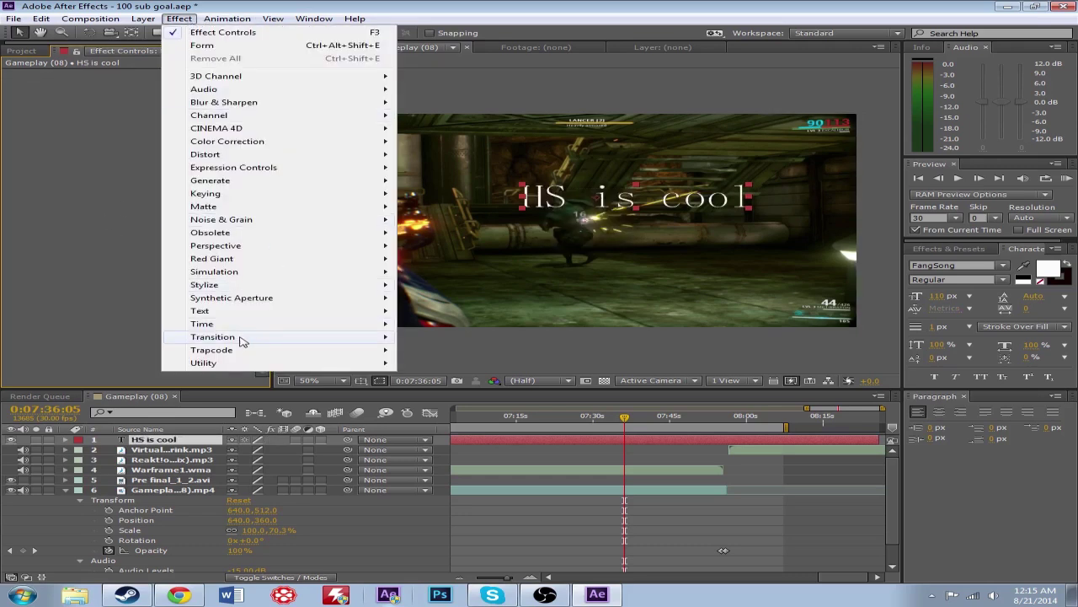
mouse_move(335, 346)
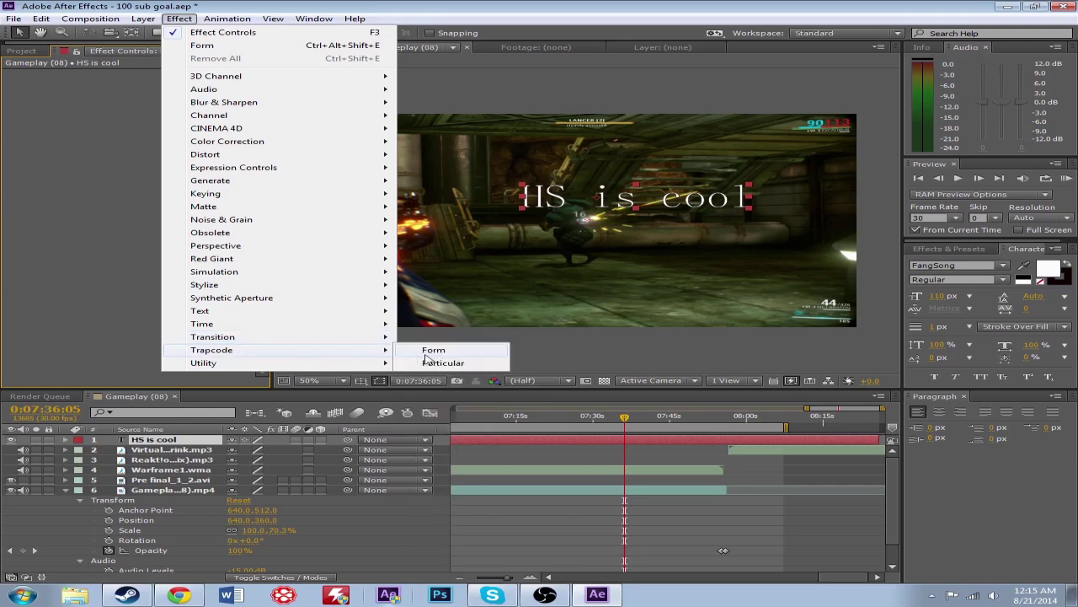
left_click(434, 362)
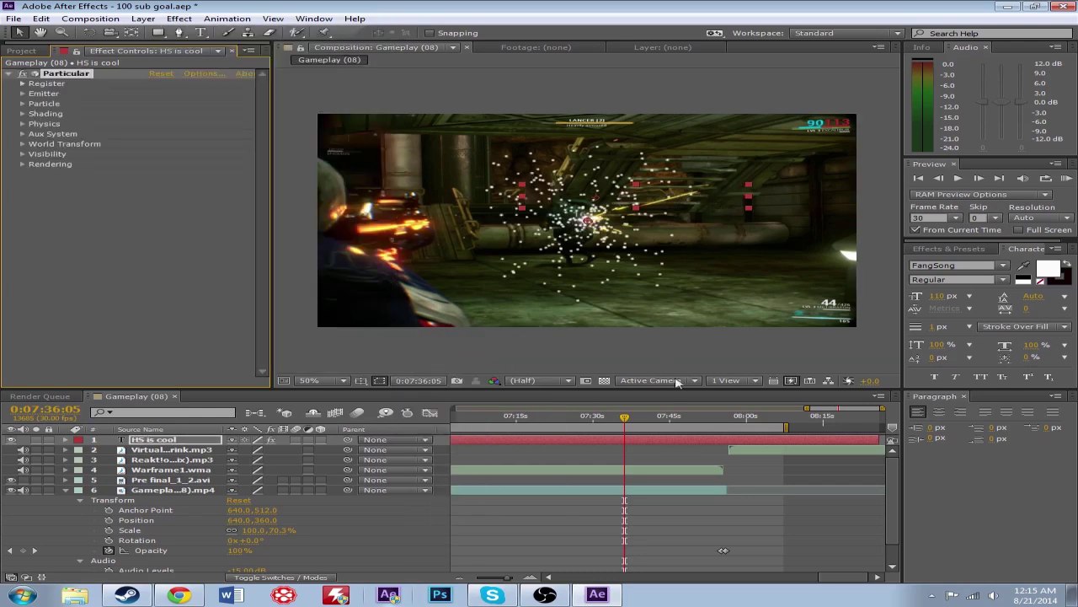
left_click_drag(631, 420, 583, 421)
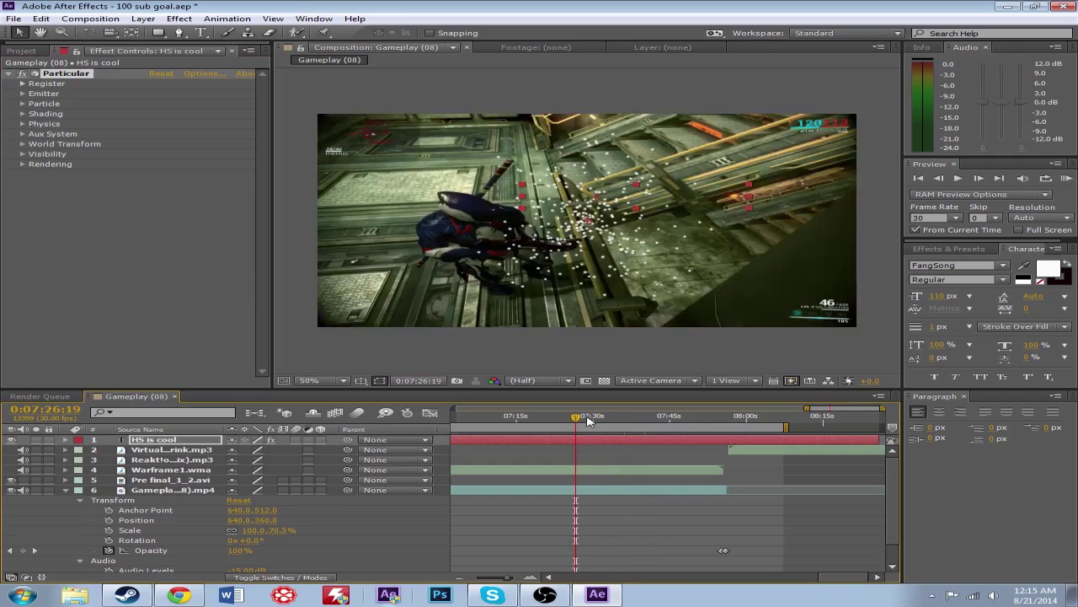
Step: Preview the Particular particles at an earlier point and leave the current time at about 0:07:24:19
left_click(542, 419)
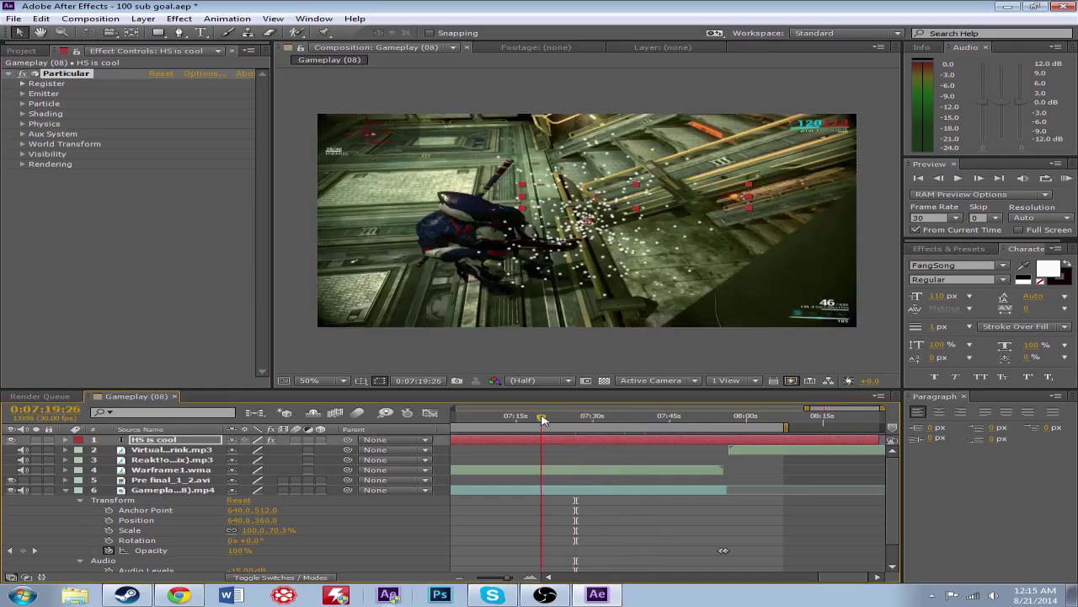
left_click_drag(530, 418, 569, 418)
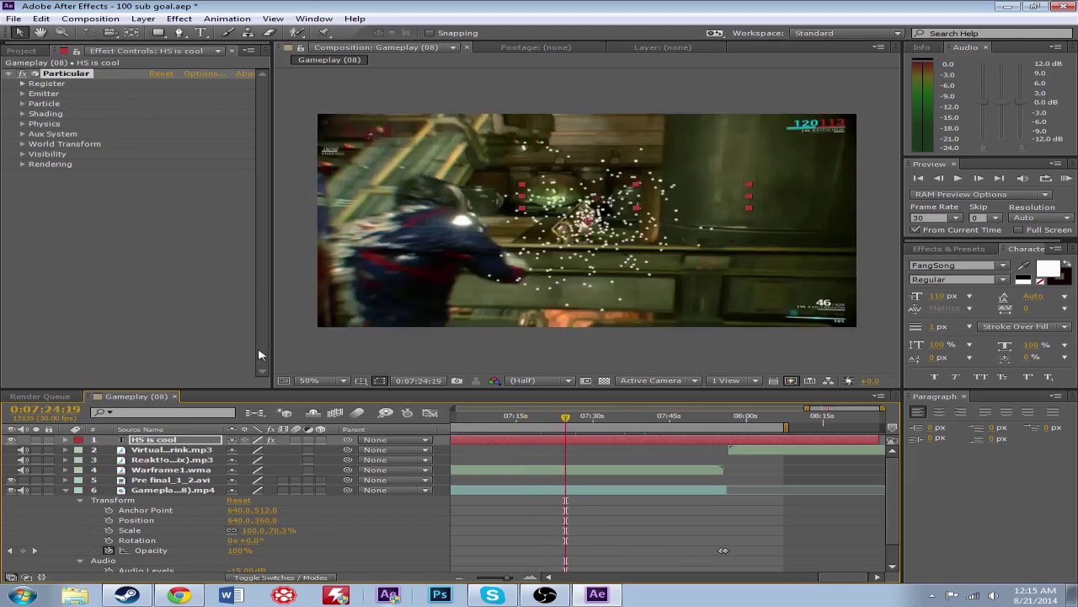
Step: Search the effects and presets for "sync" and select the SyncronizerV3 animation preset
left_click(969, 249)
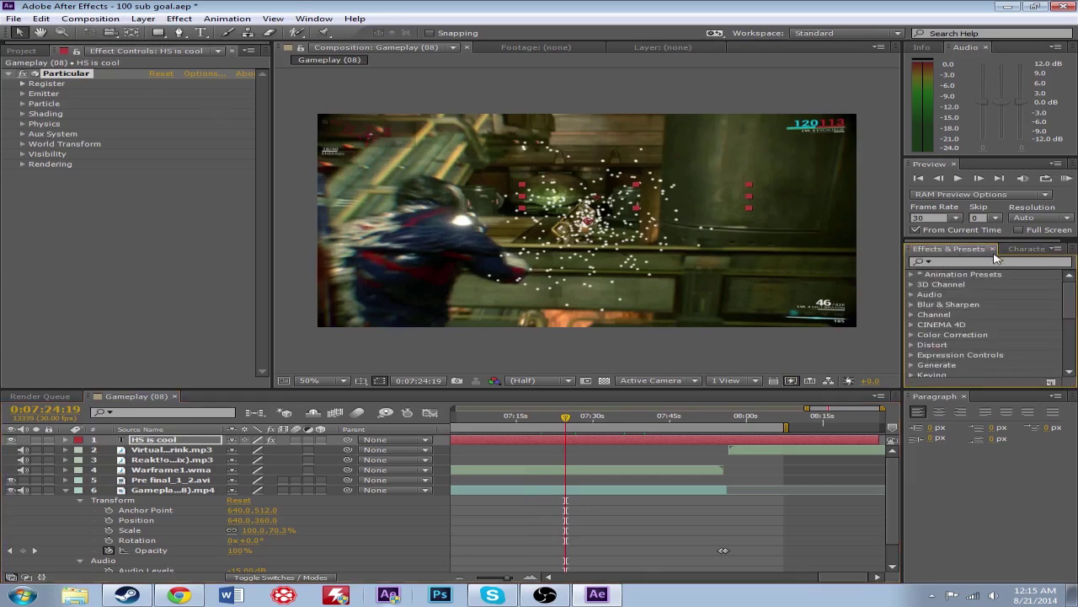
left_click(956, 262)
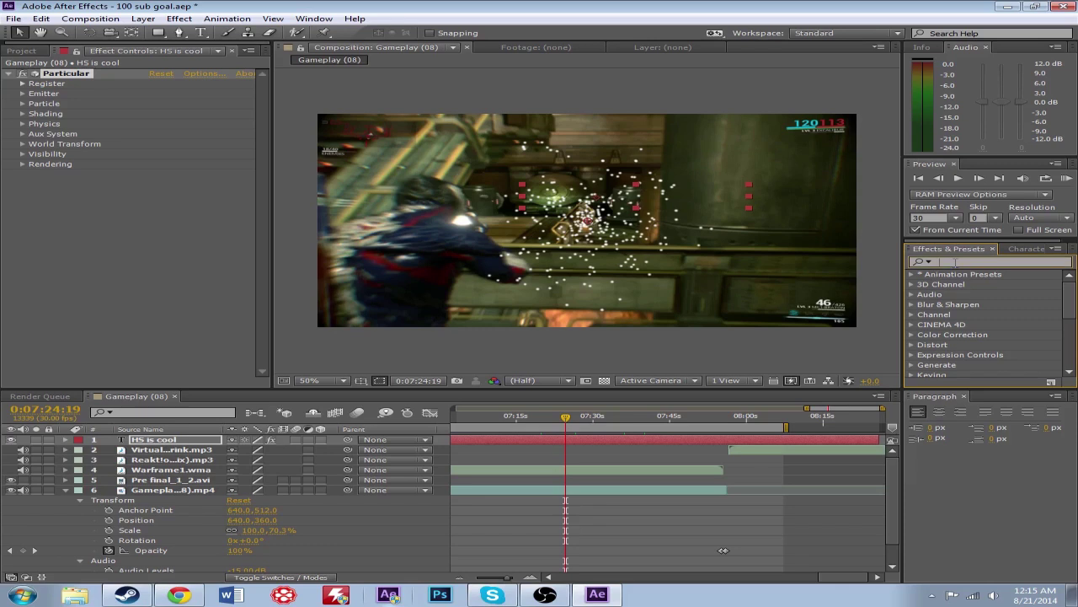
type("sync")
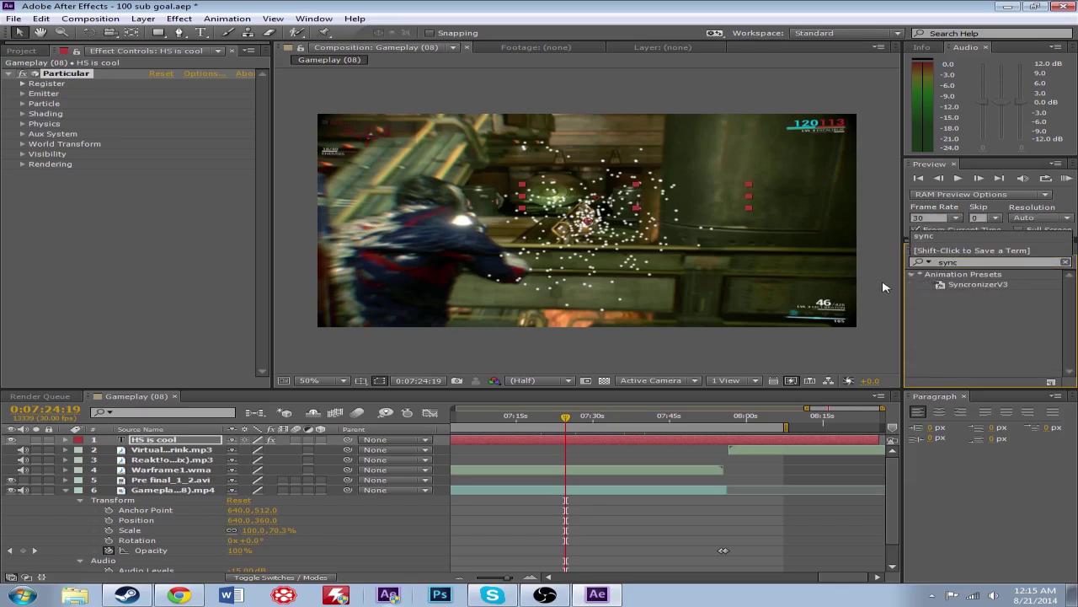
left_click(957, 287)
left_click(177, 451)
left_click(177, 460)
left_click(177, 469)
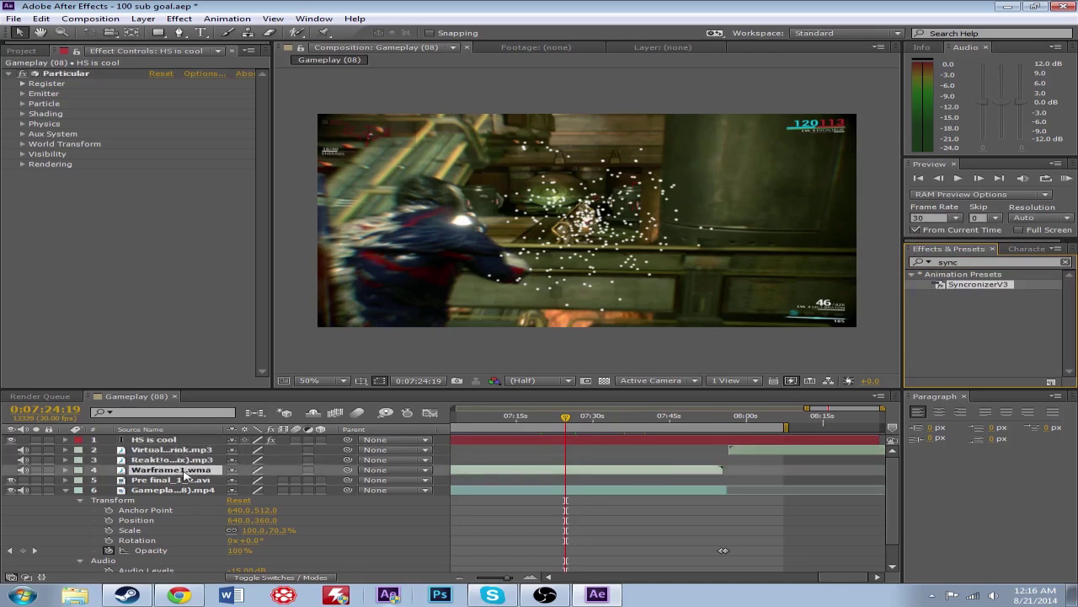
left_click(177, 489)
left_click(177, 480)
left_click(173, 460)
left_click(177, 449)
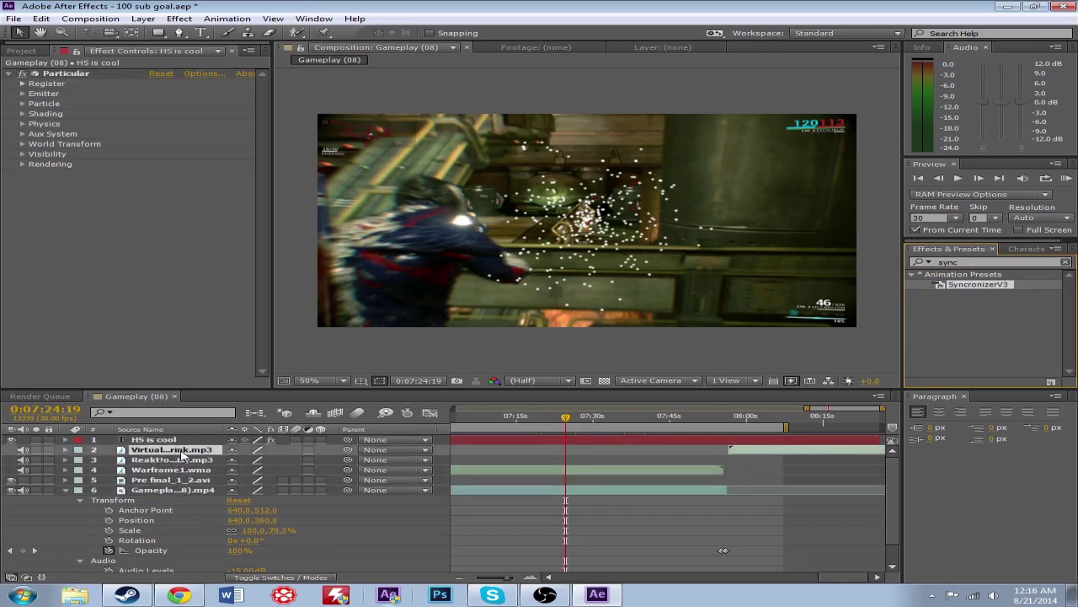
left_click(169, 479)
left_click(169, 489)
left_click(177, 470)
left_click(177, 439)
left_click(177, 450)
left_click(177, 459)
left_click(177, 480)
left_click(177, 480)
left_click(179, 469)
left_click(182, 490)
left_click(182, 502)
left_click(179, 470)
left_click(180, 449)
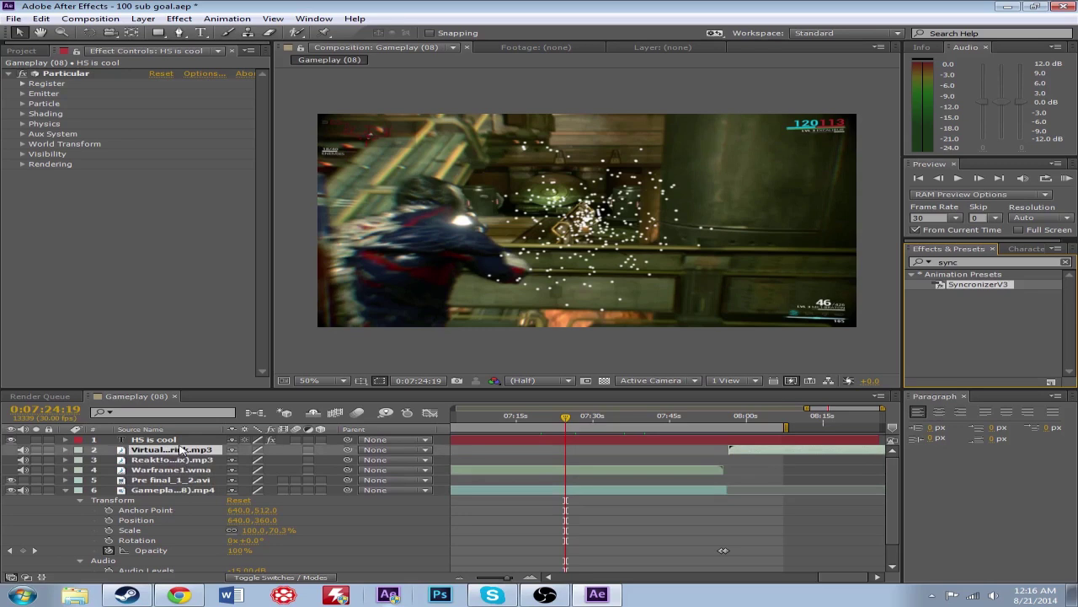